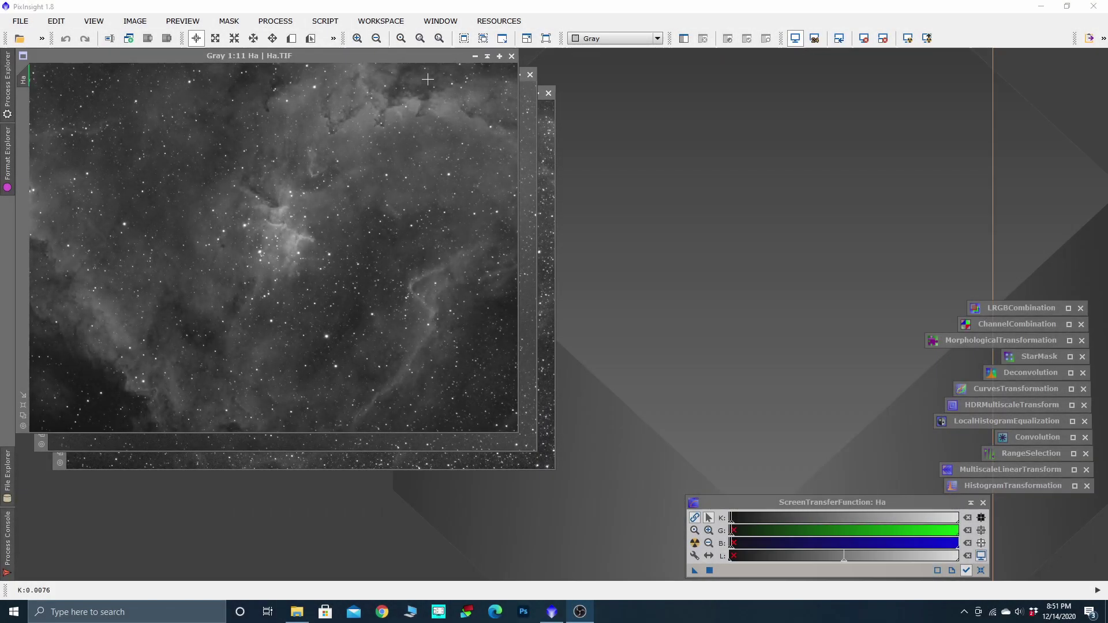
Spread the Ha, Oiii and Sii windows apart, then iconize Sii and Oiii at the workspace's right
drag(400, 56, 511, 128)
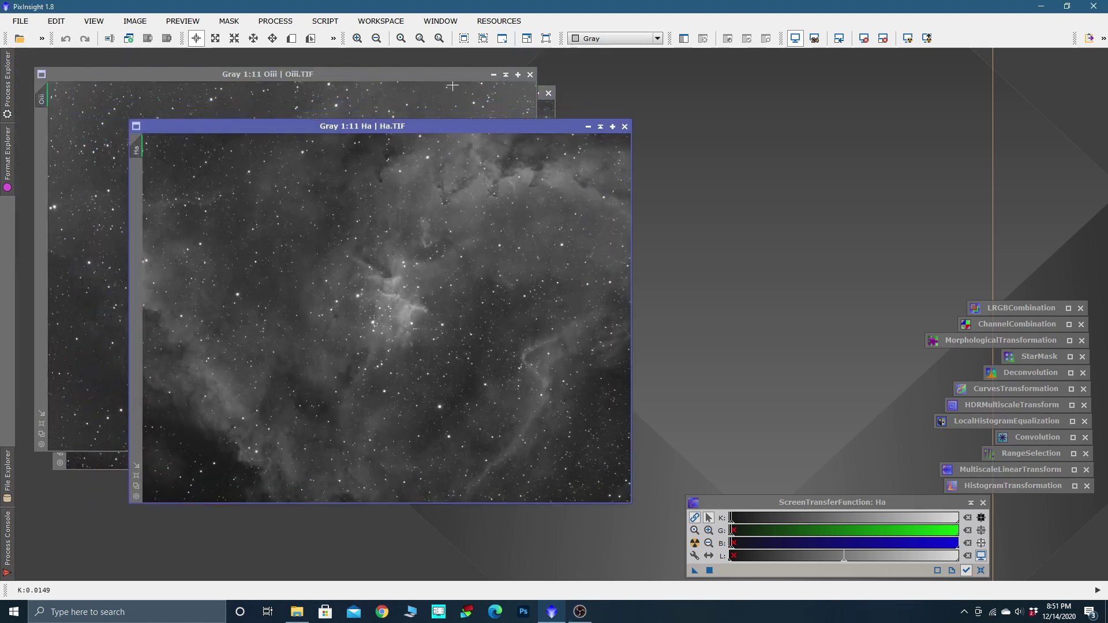
click(435, 78)
drag(435, 78, 499, 179)
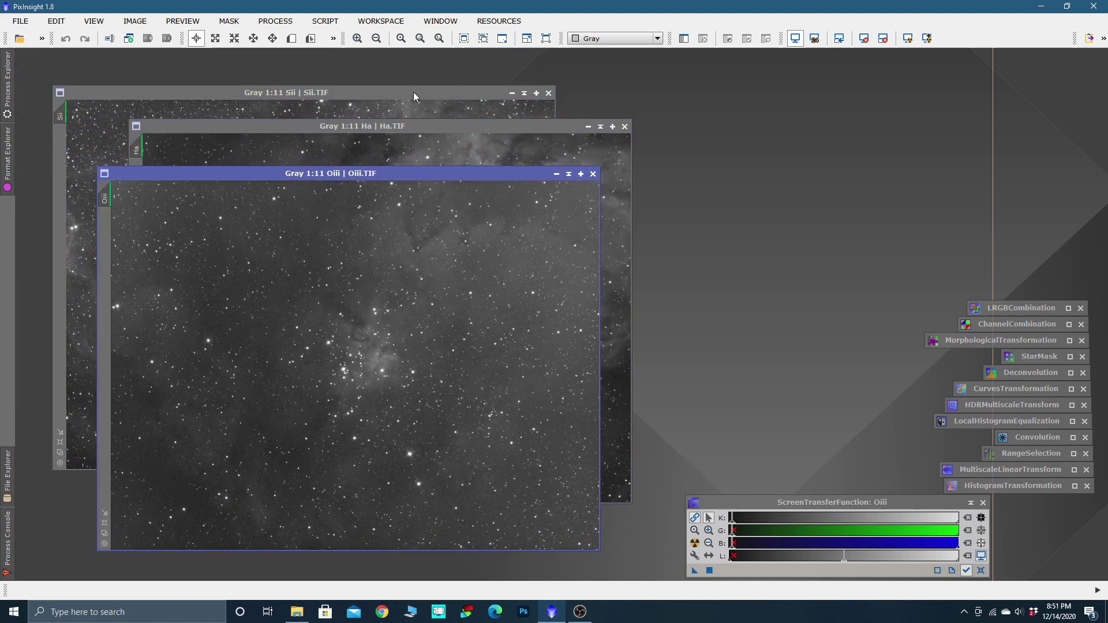
drag(414, 92, 492, 127)
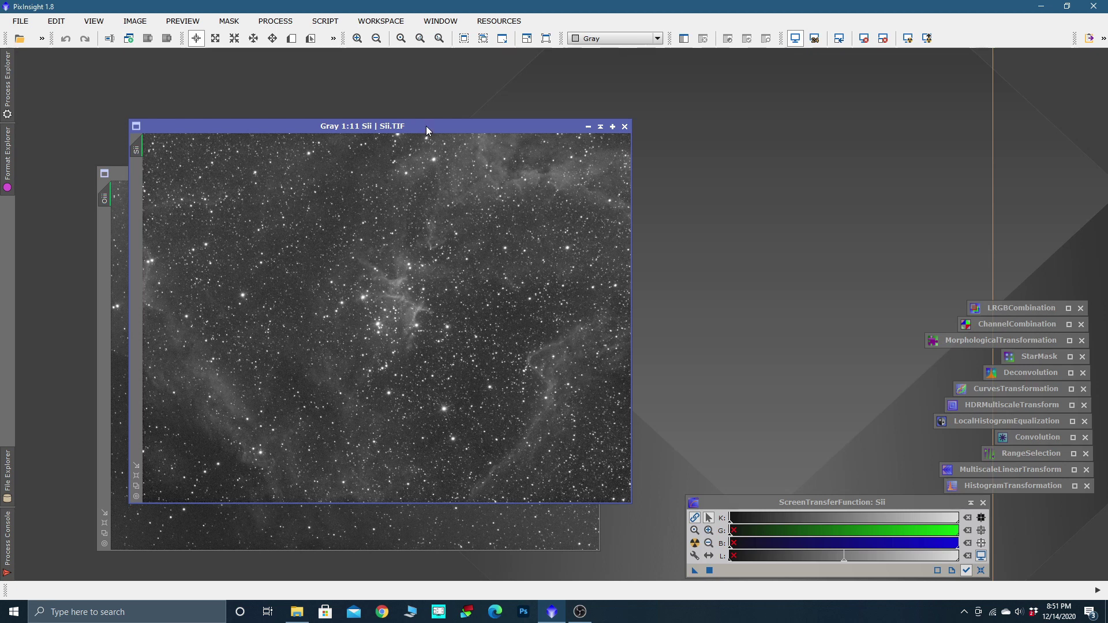
drag(426, 126, 394, 176)
click(555, 174)
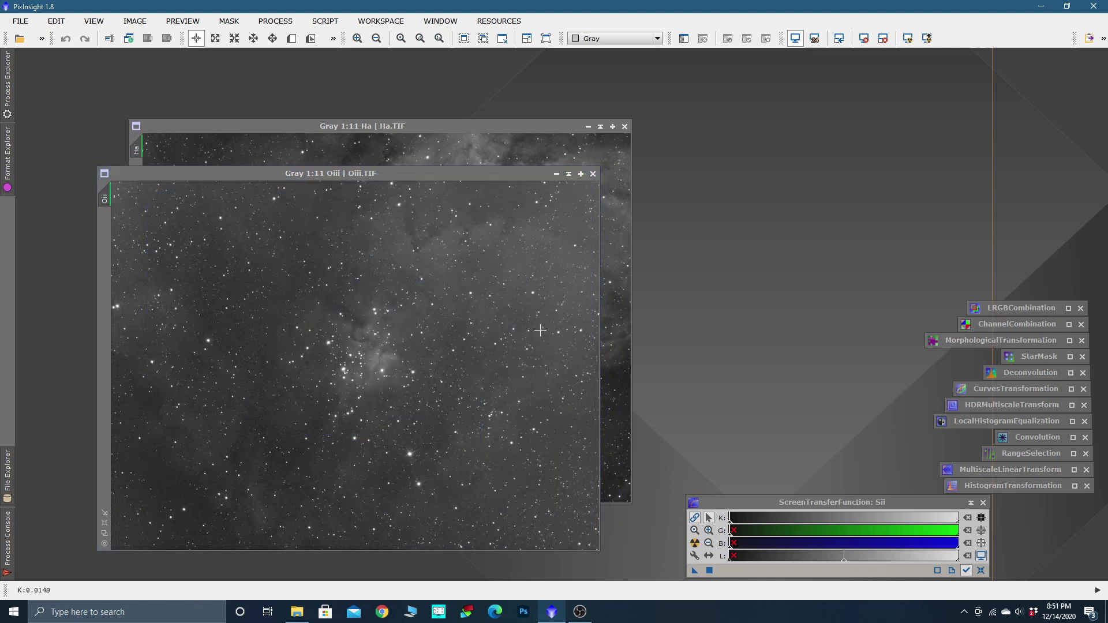
drag(373, 368, 1030, 211)
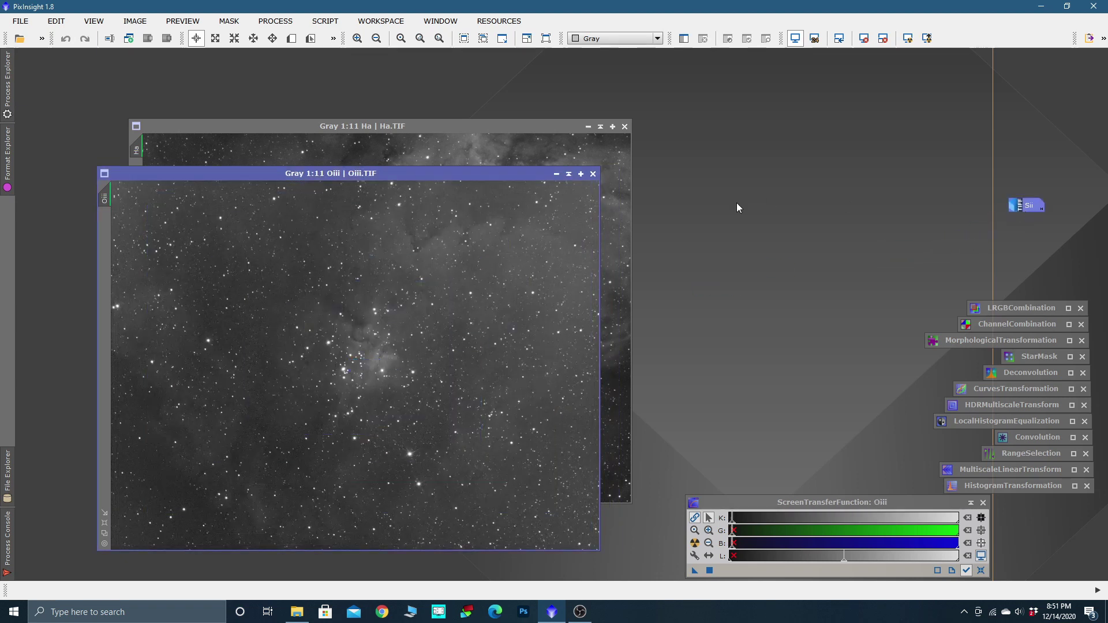
click(555, 173)
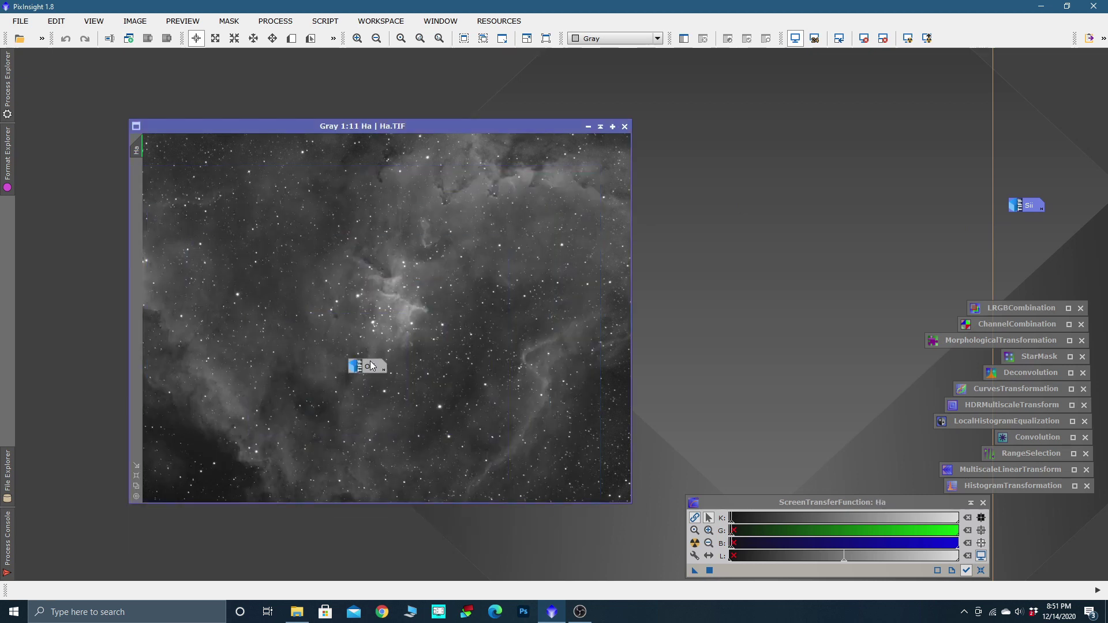
drag(371, 366, 1030, 185)
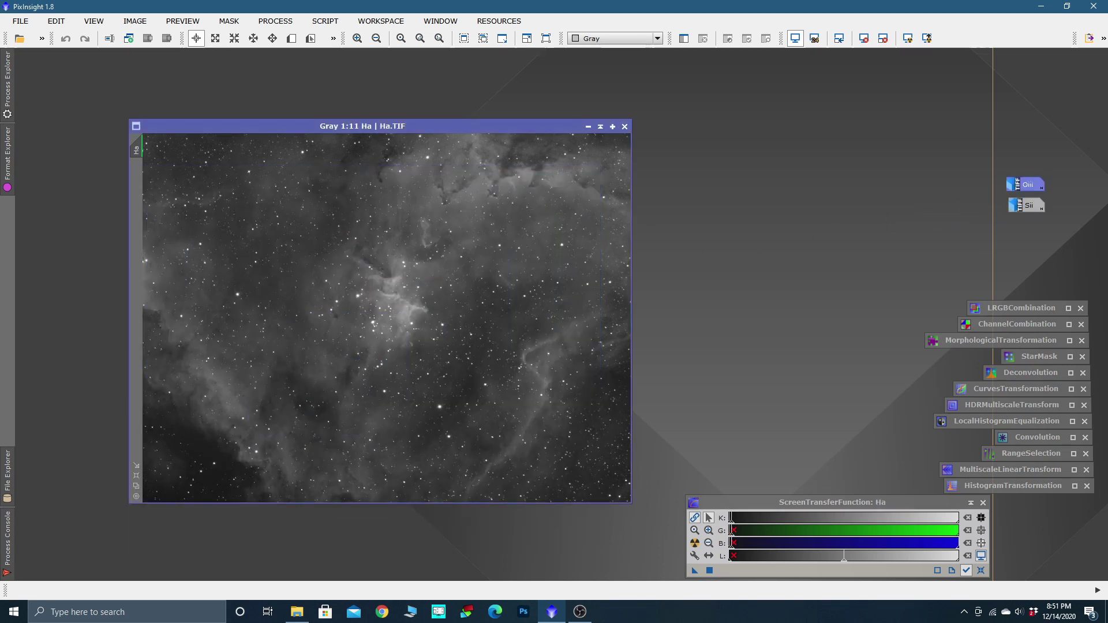
Reposition and enlarge the Ha view to inspect it, then iconize it above the Oiii icon
scroll(251, 172, up, 4)
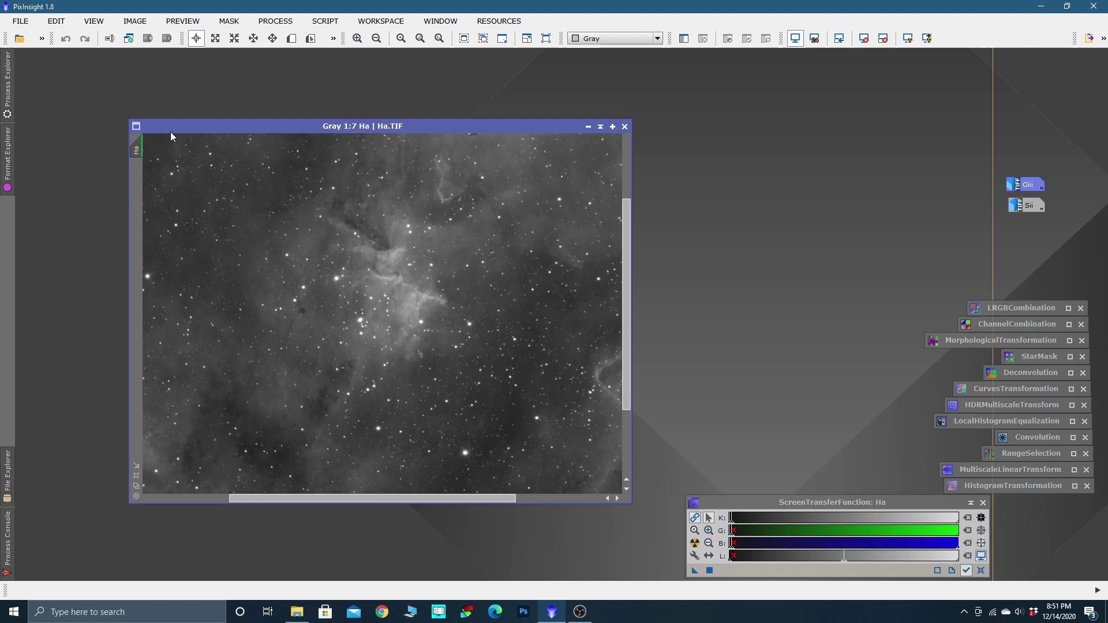
drag(169, 127, 90, 77)
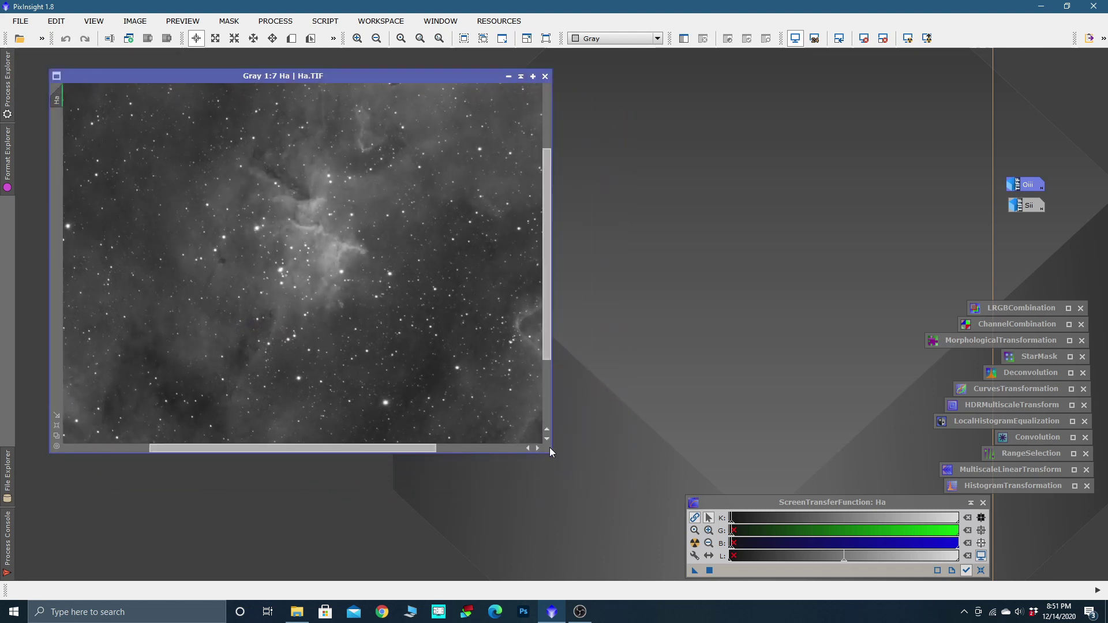
drag(550, 450, 673, 528)
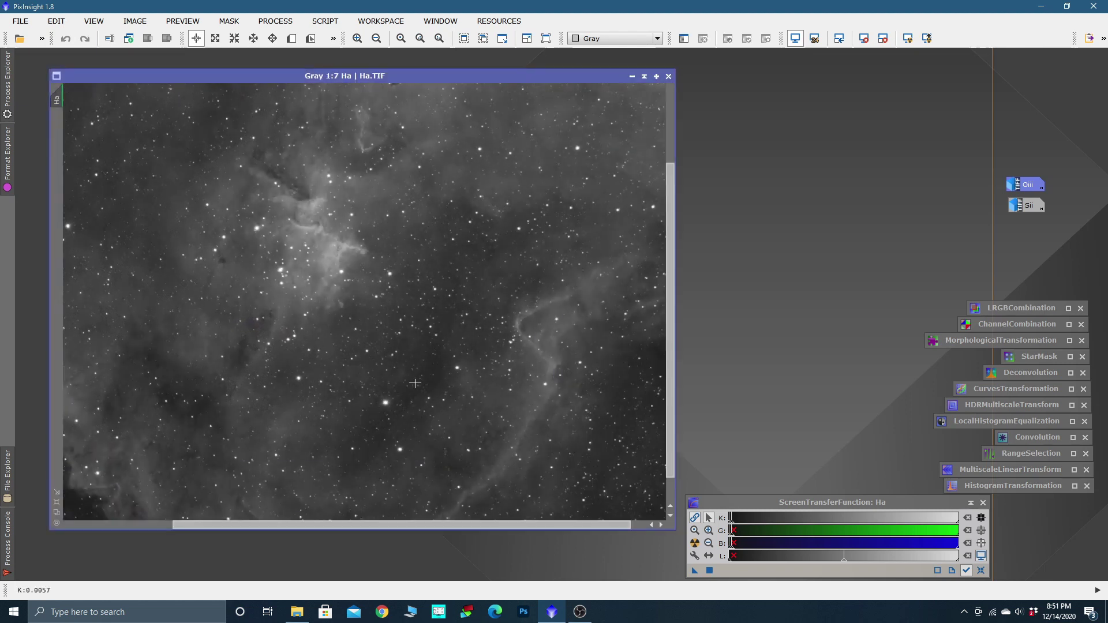
scroll(463, 277, down, 4)
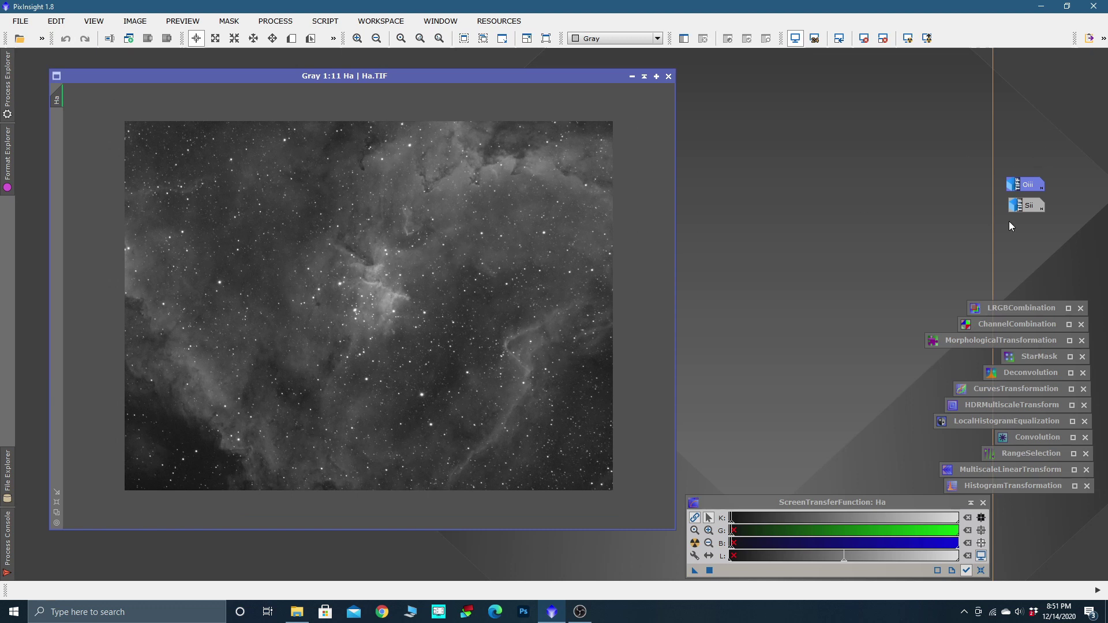
click(632, 79)
drag(384, 307, 1028, 161)
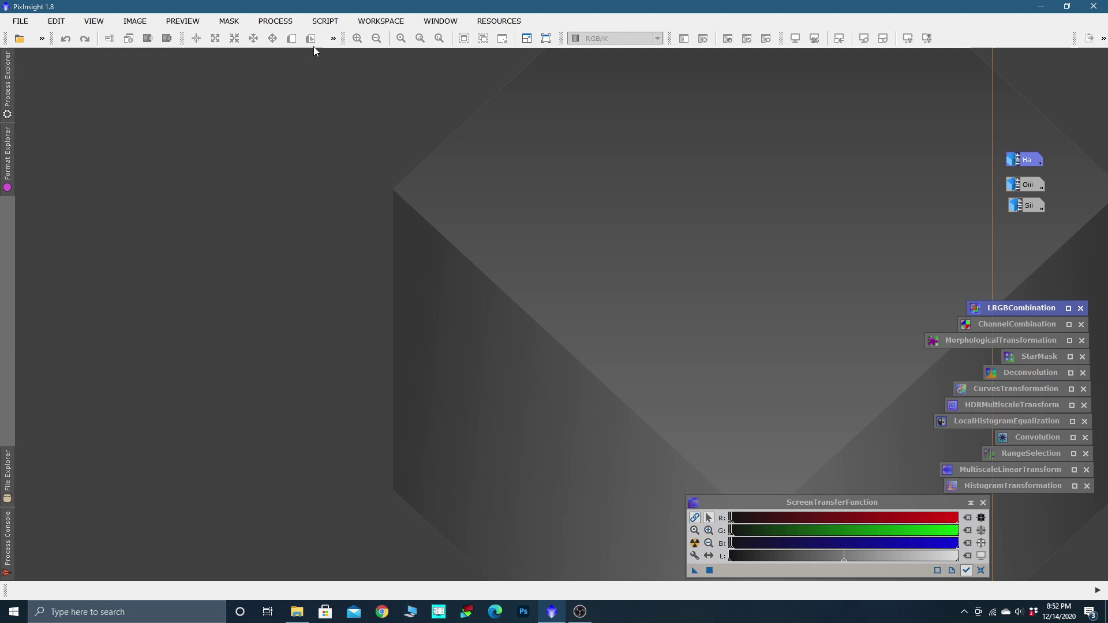
Open StarAlignment with Ha as the reference image and Oiii and Sii as target images
click(274, 21)
mouse_move(292, 40)
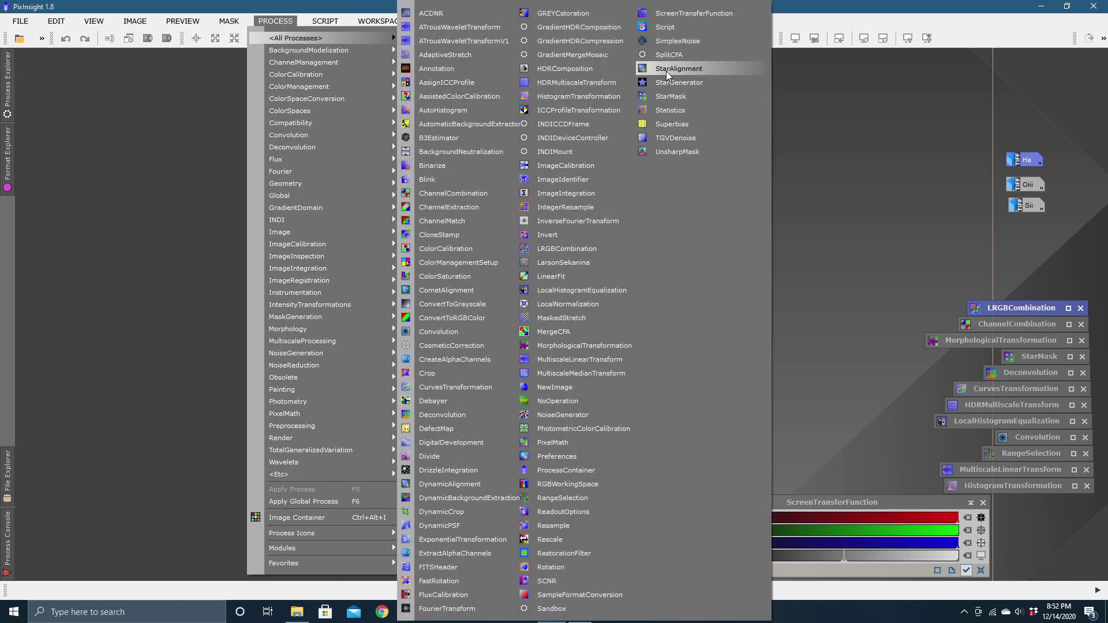
click(669, 69)
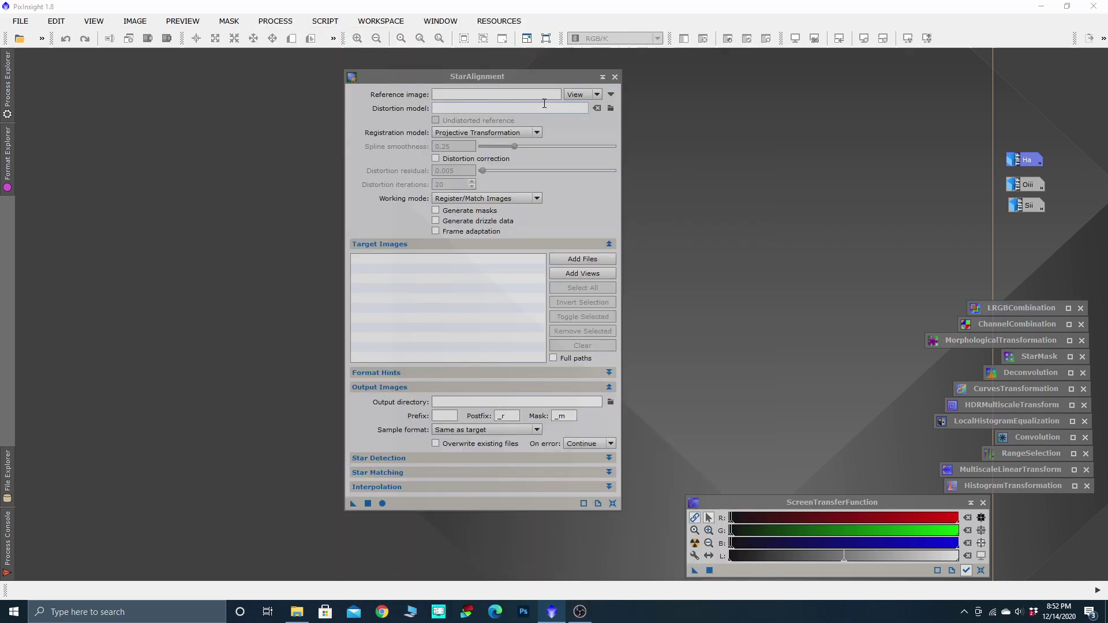
drag(537, 77, 549, 73)
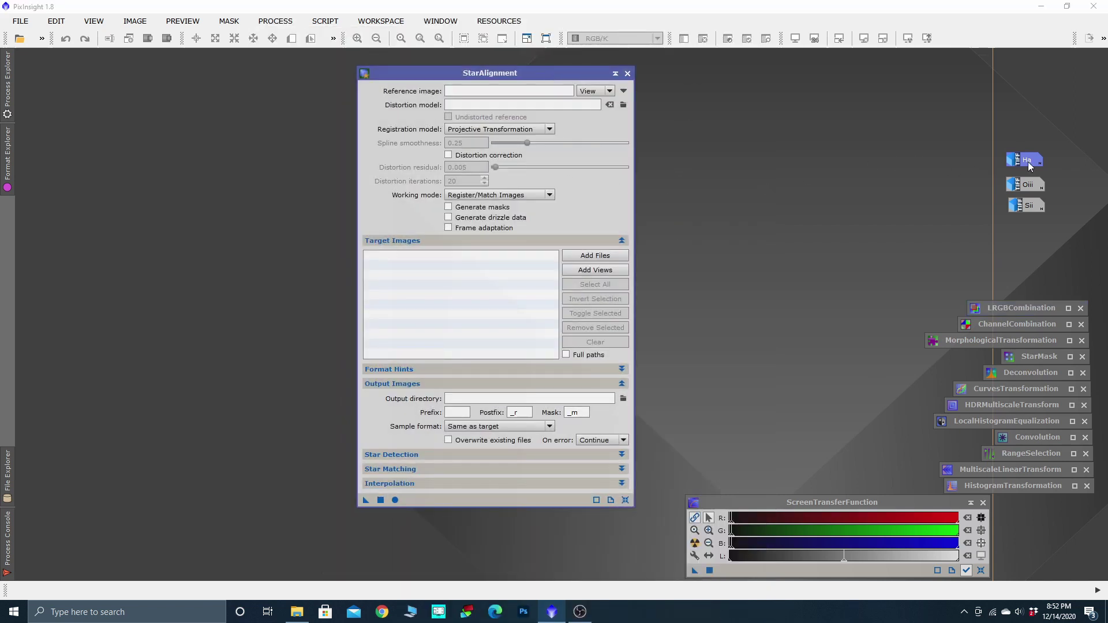
drag(1025, 160, 808, 123)
drag(688, 171, 508, 92)
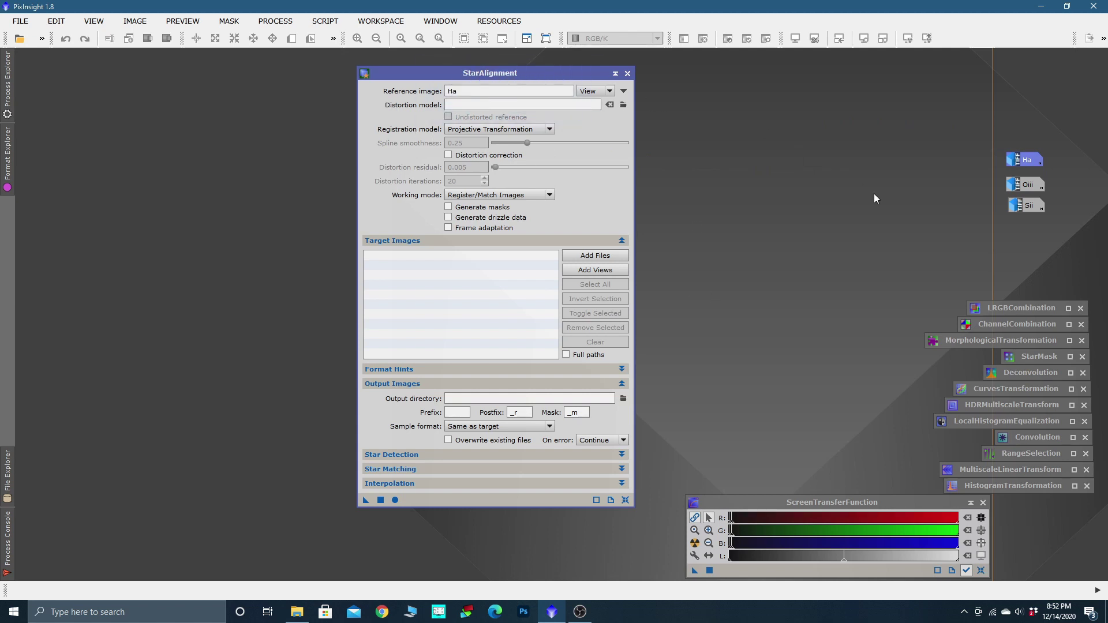
drag(1029, 236, 437, 282)
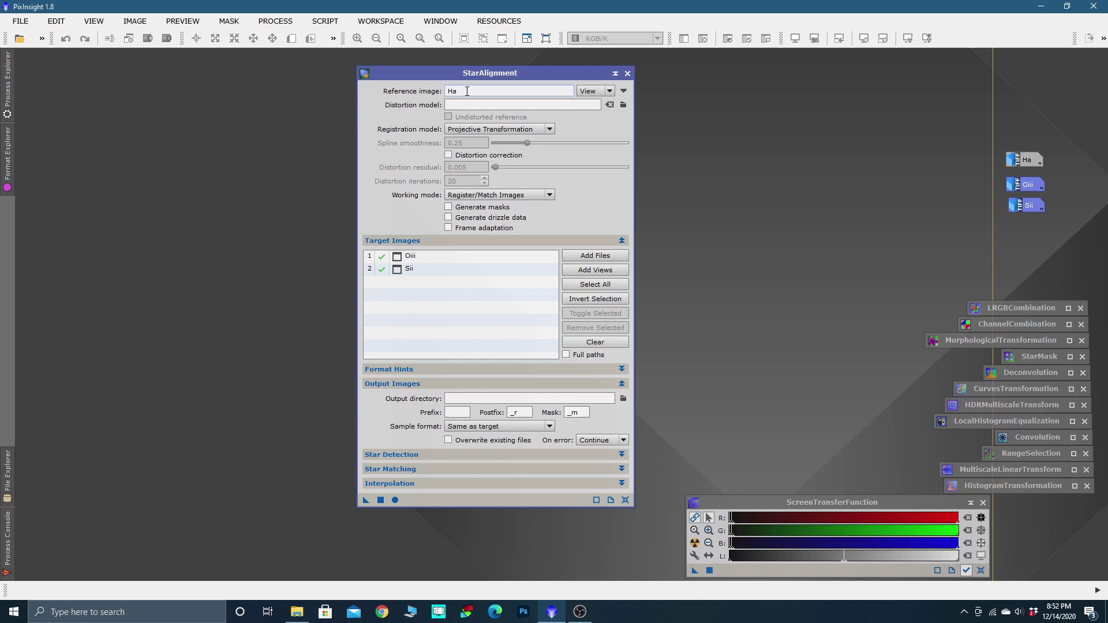
Run StarAlignment's Apply Global, then restore Sii_registered and STF auto-stretch it
click(395, 500)
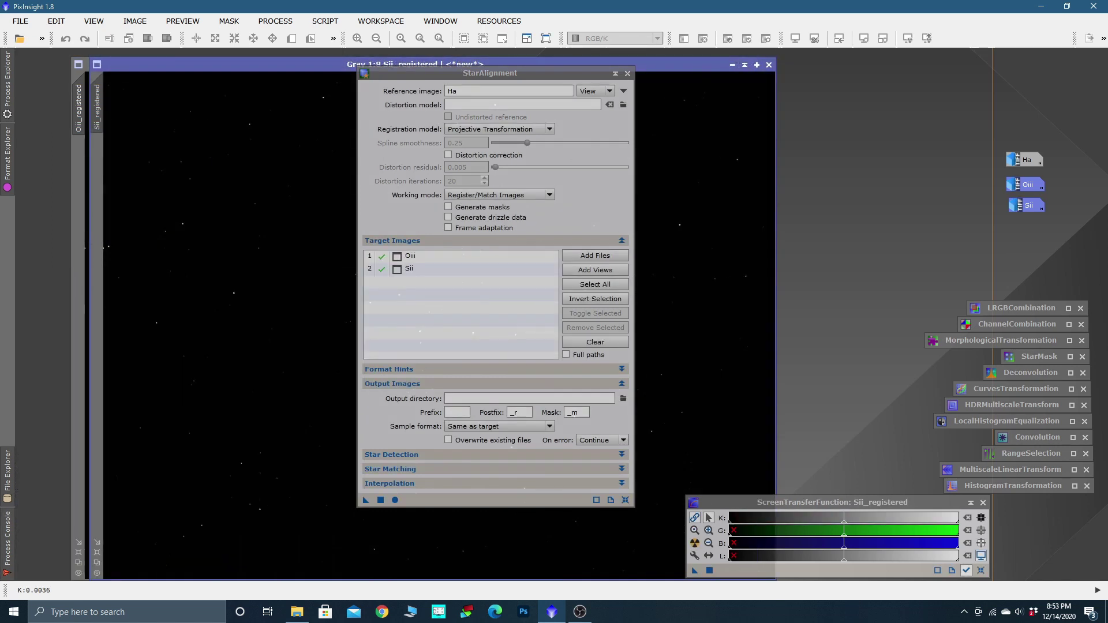
click(627, 73)
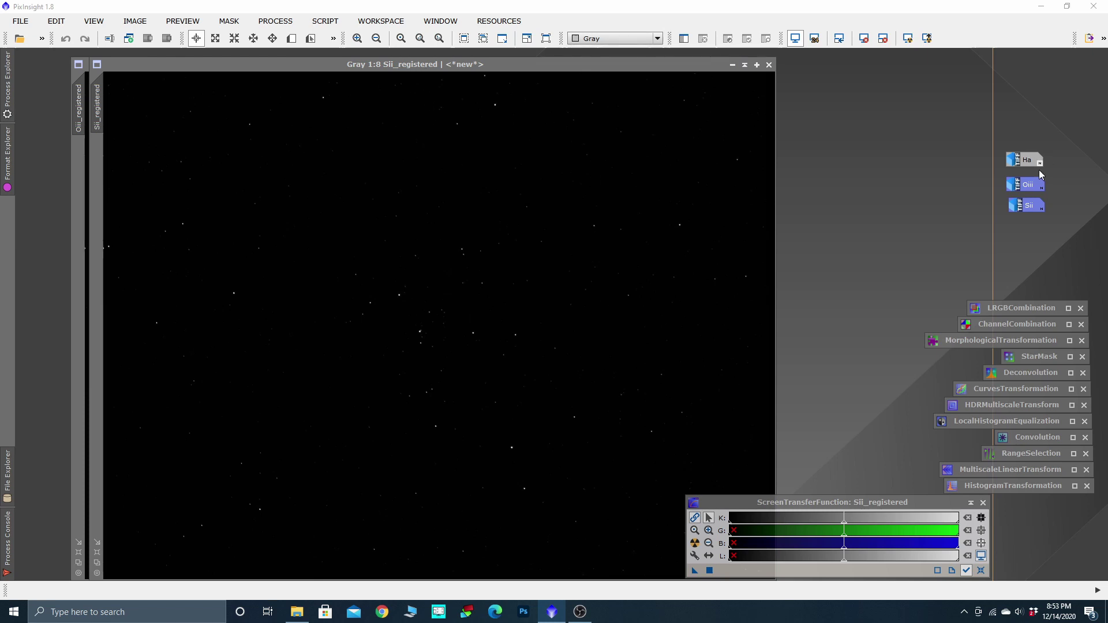
click(732, 64)
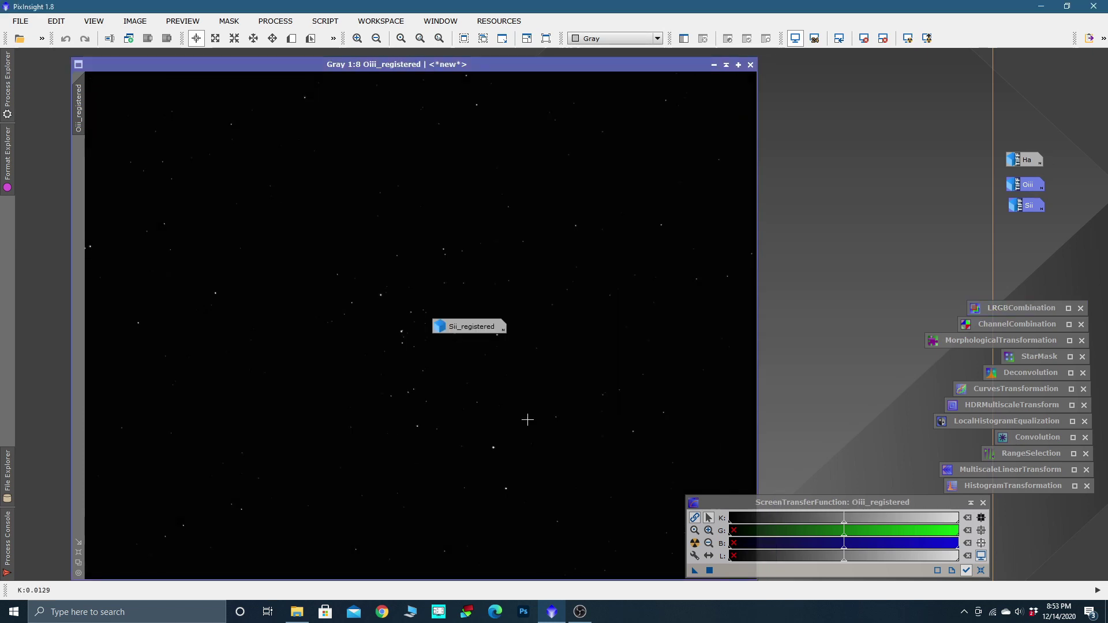
double_click(478, 328)
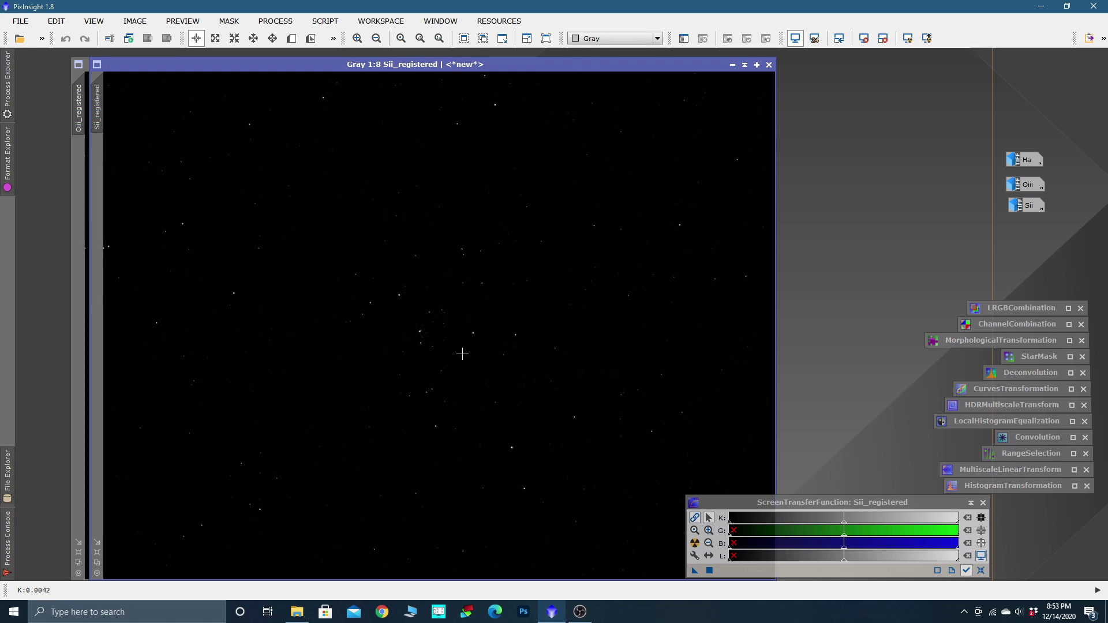
click(908, 38)
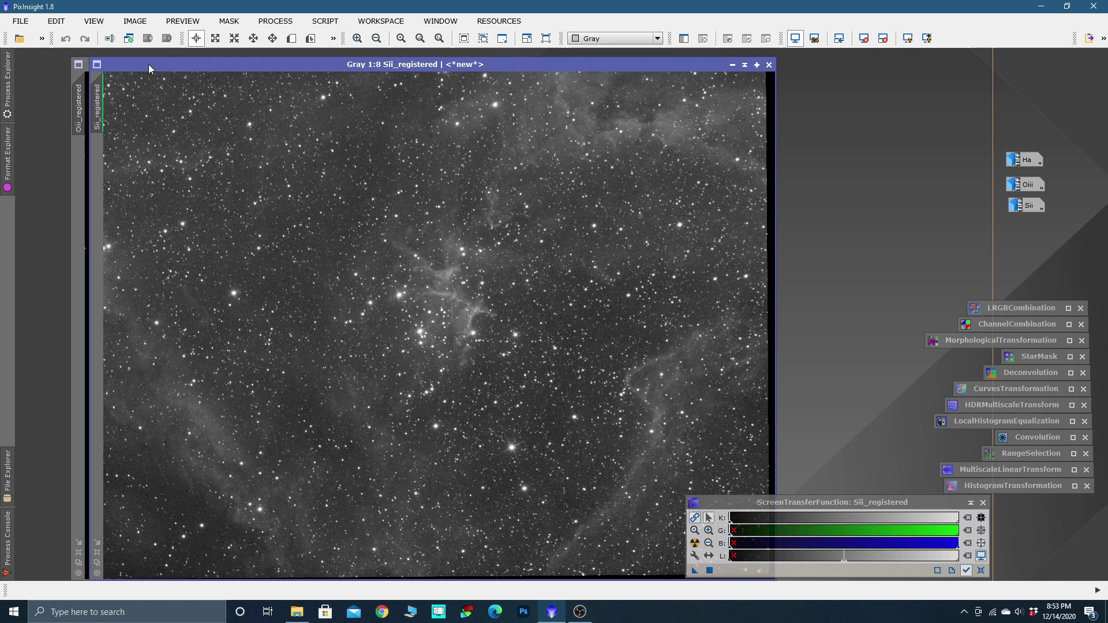
Save Sii_registered as an XISF file in the 12-6-20 Processing folder
click(20, 21)
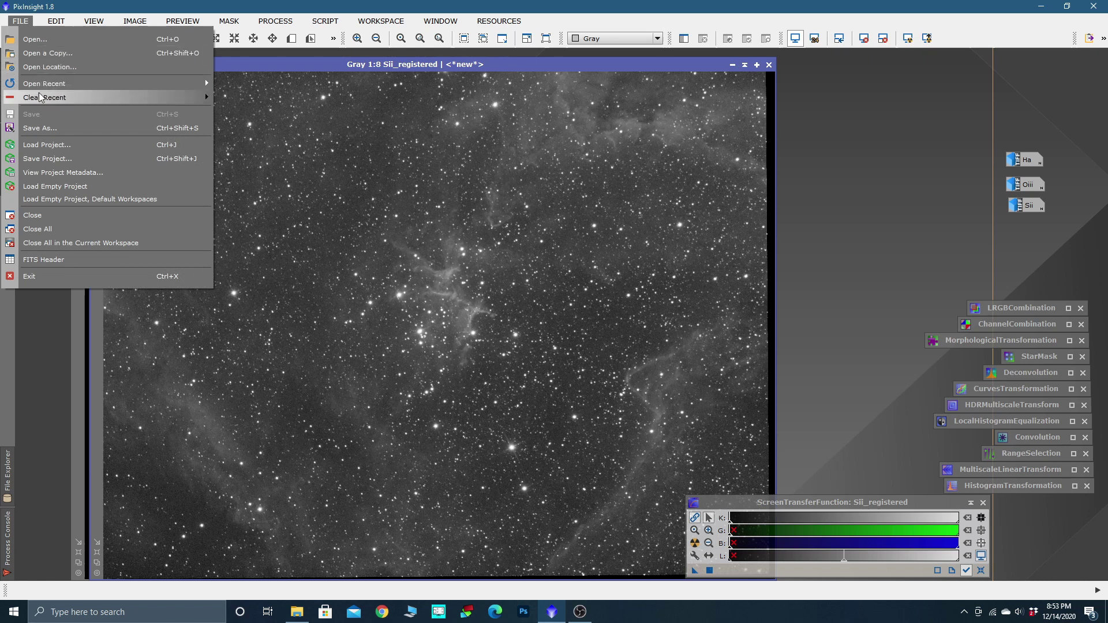
click(40, 128)
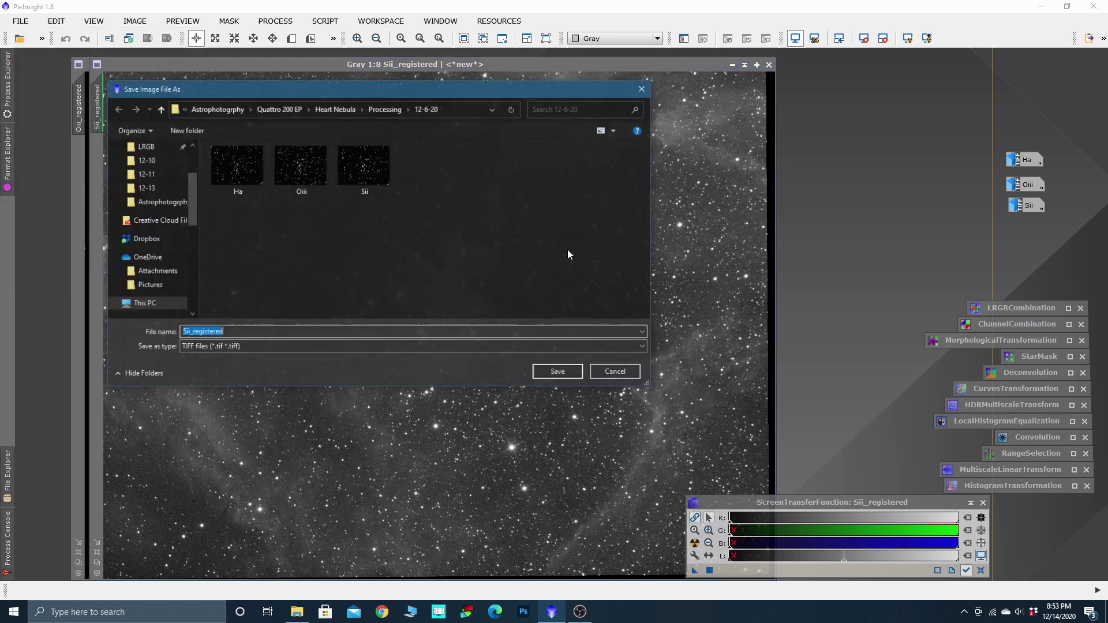
click(645, 347)
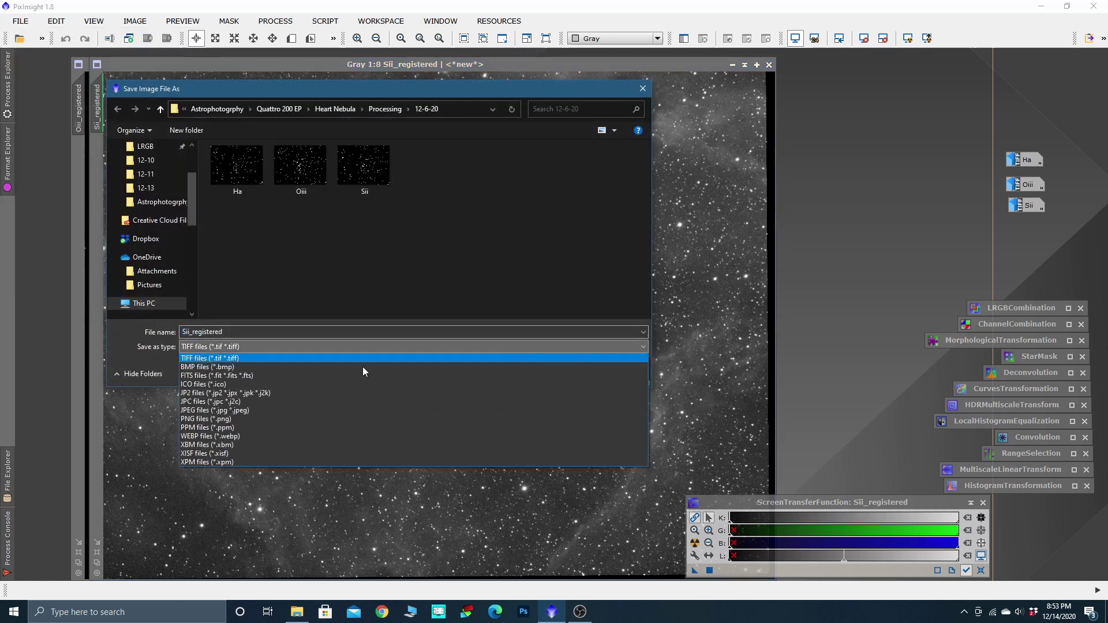
click(199, 453)
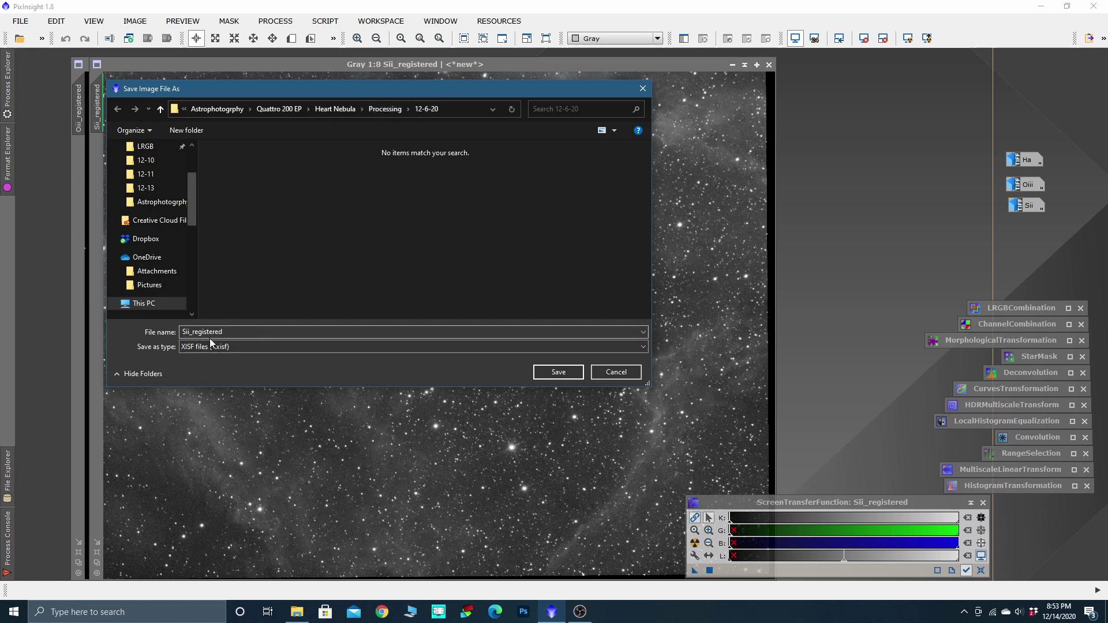
click(556, 371)
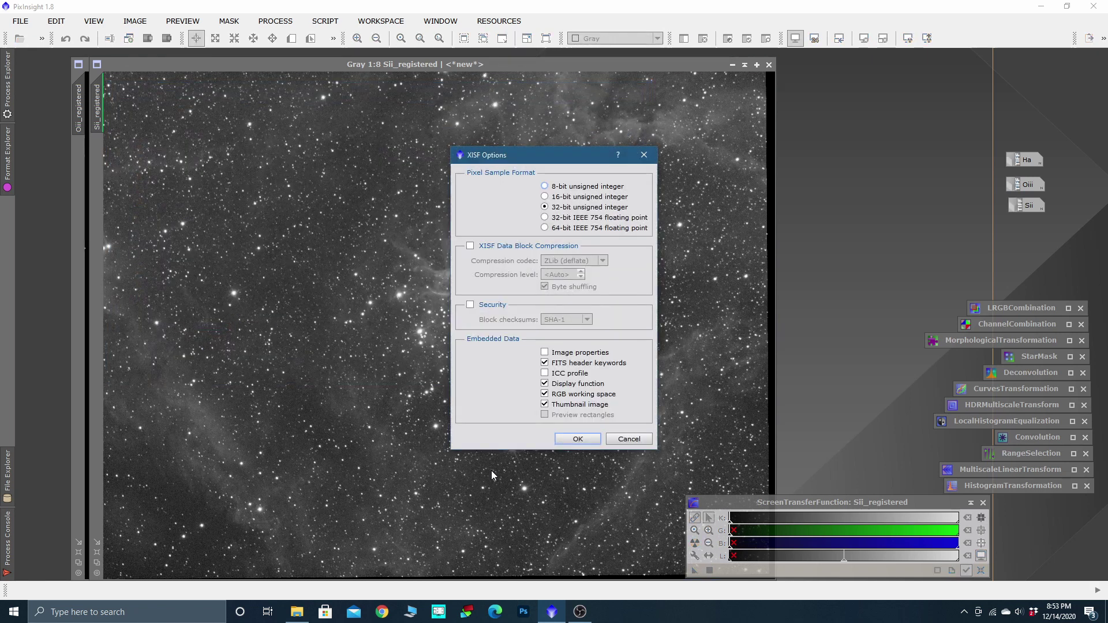
click(577, 439)
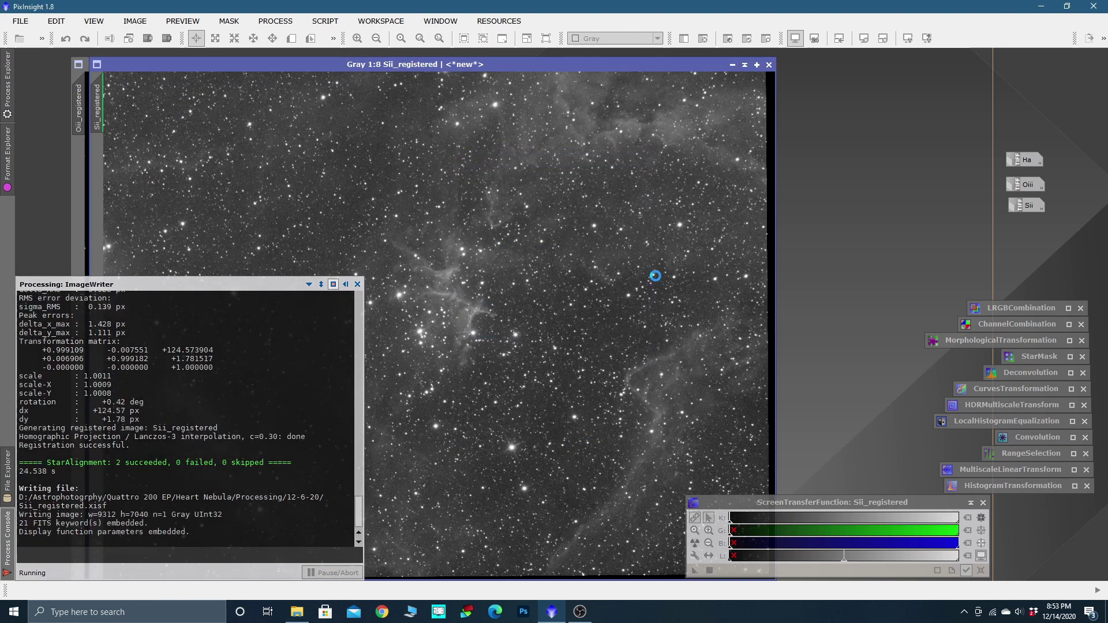
Iconize Sii_registered, then save the zoomed-out OIII image as Oiii_registered.xisf
click(731, 66)
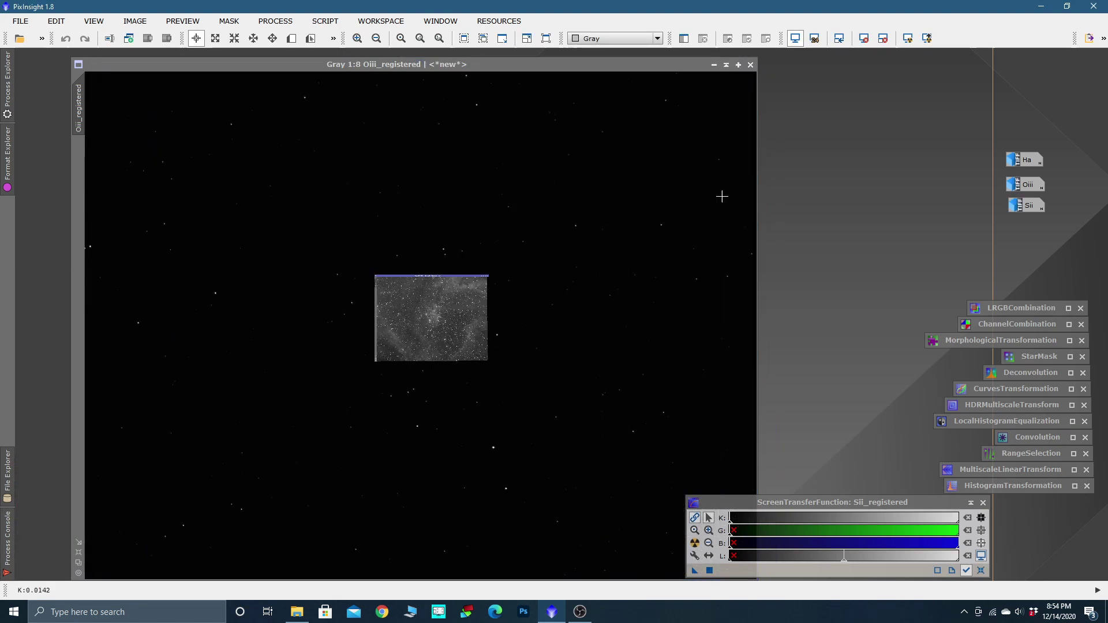
drag(484, 325, 1034, 125)
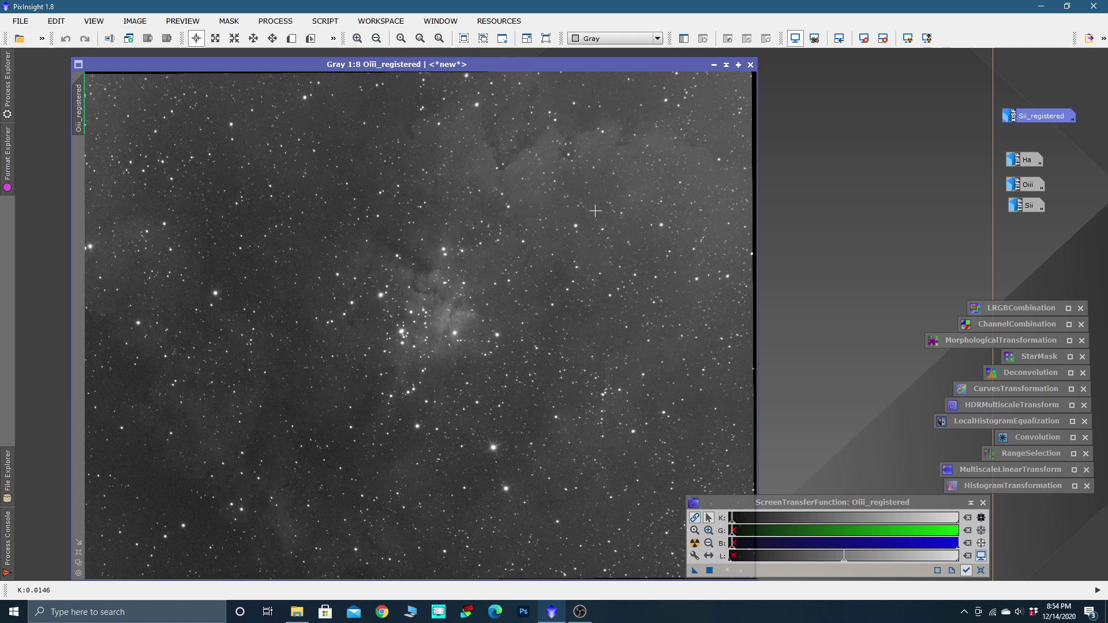
key(ctrl+minus)
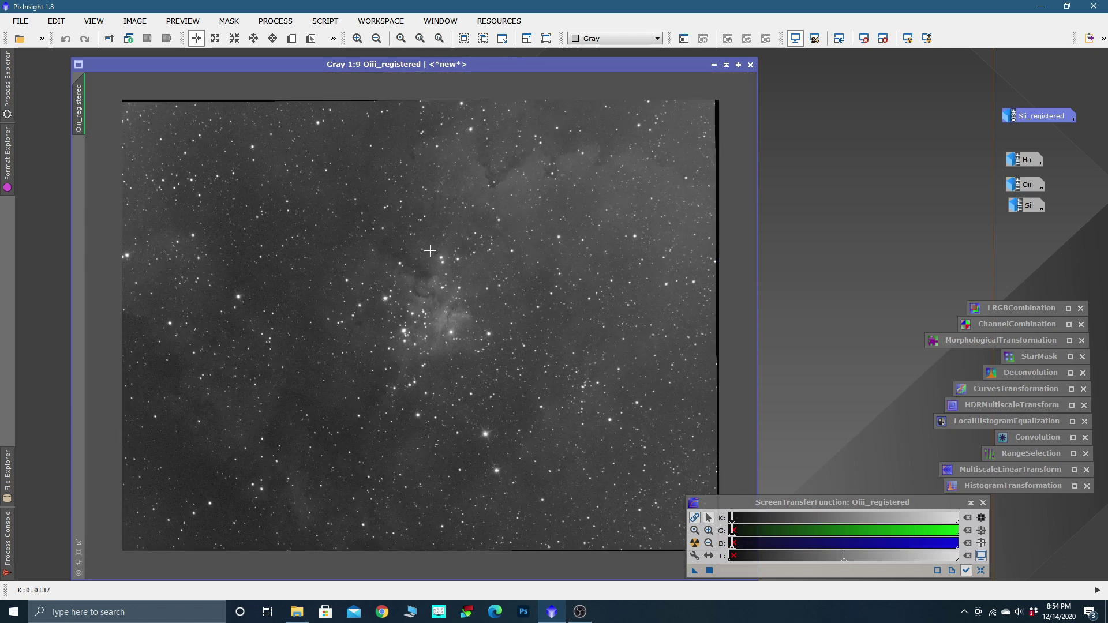
click(20, 22)
click(45, 126)
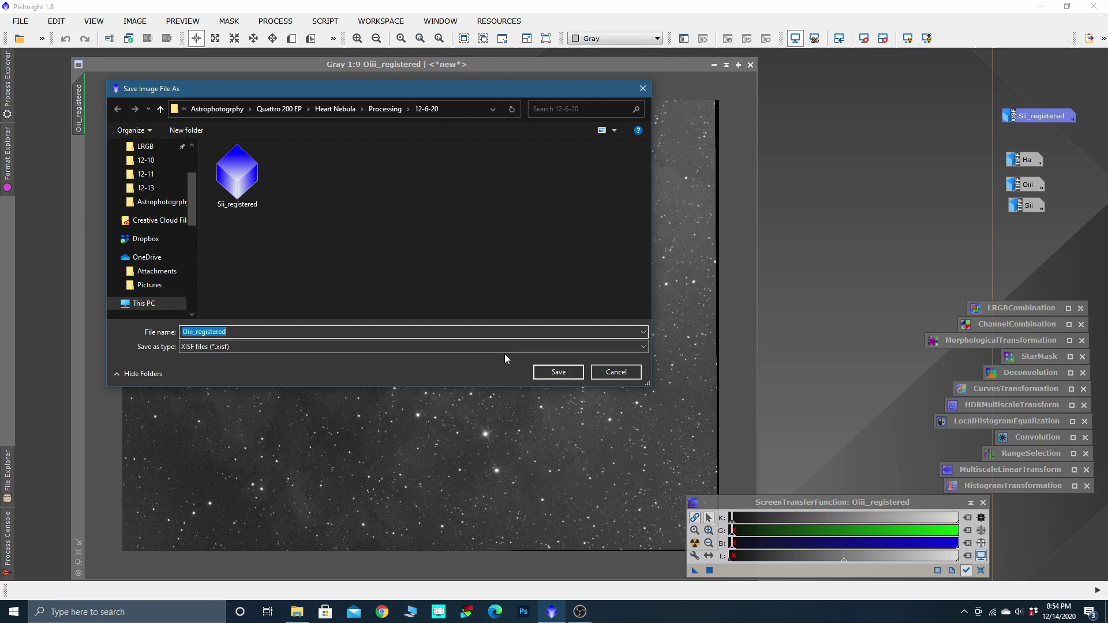
click(558, 372)
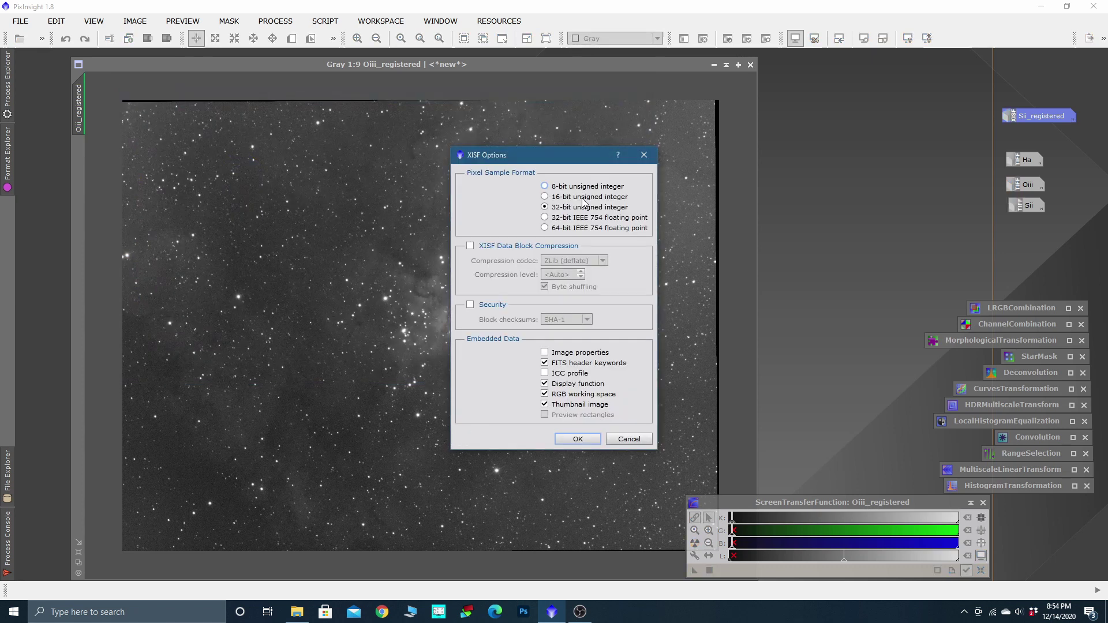
click(565, 440)
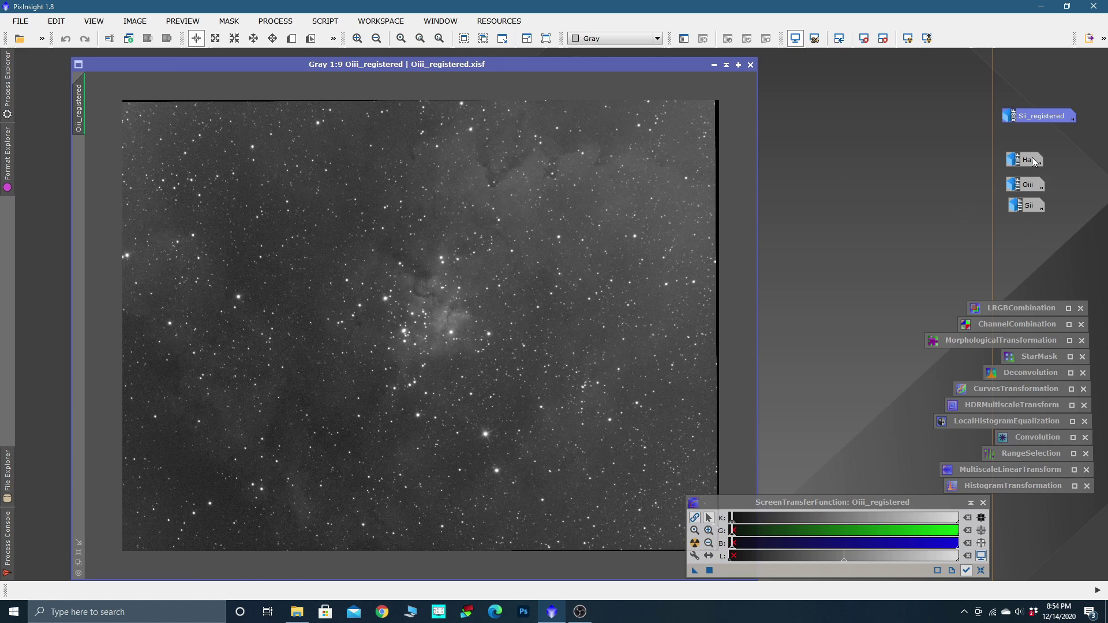
Delete the original Oiii and Sii image icons, keeping the Ha icon at the top
drag(1033, 161, 1032, 70)
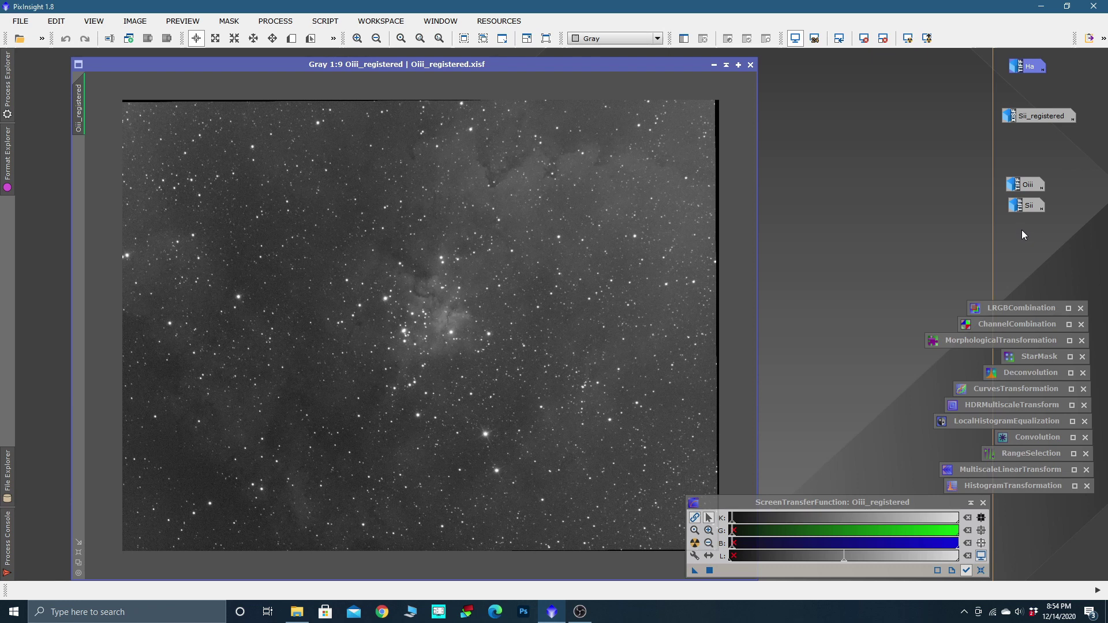
drag(1021, 230, 1028, 190)
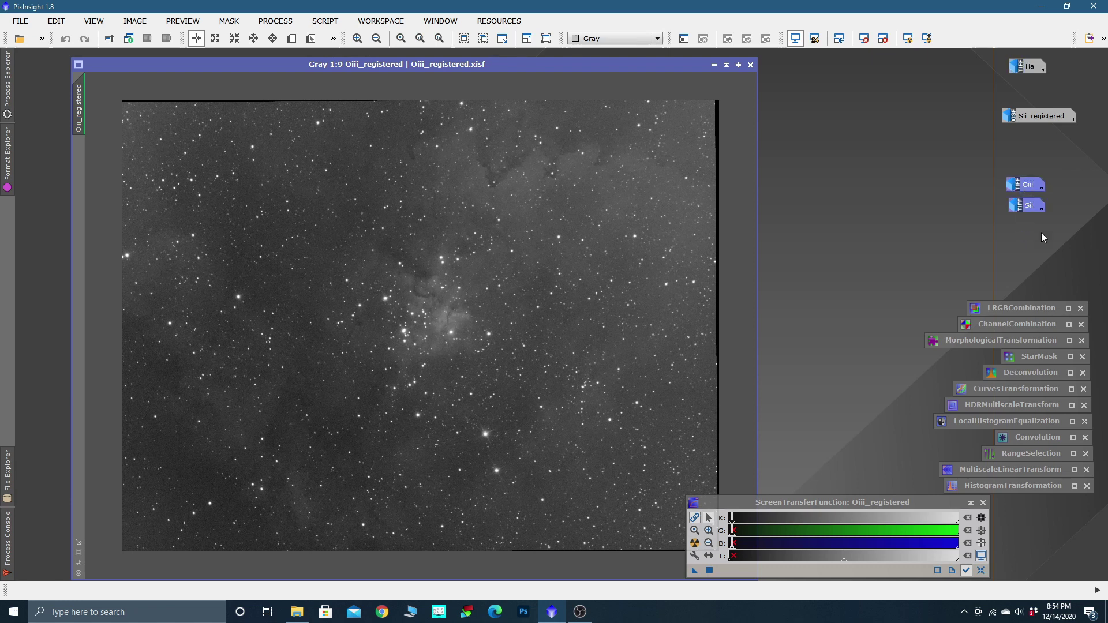
right_click(1027, 206)
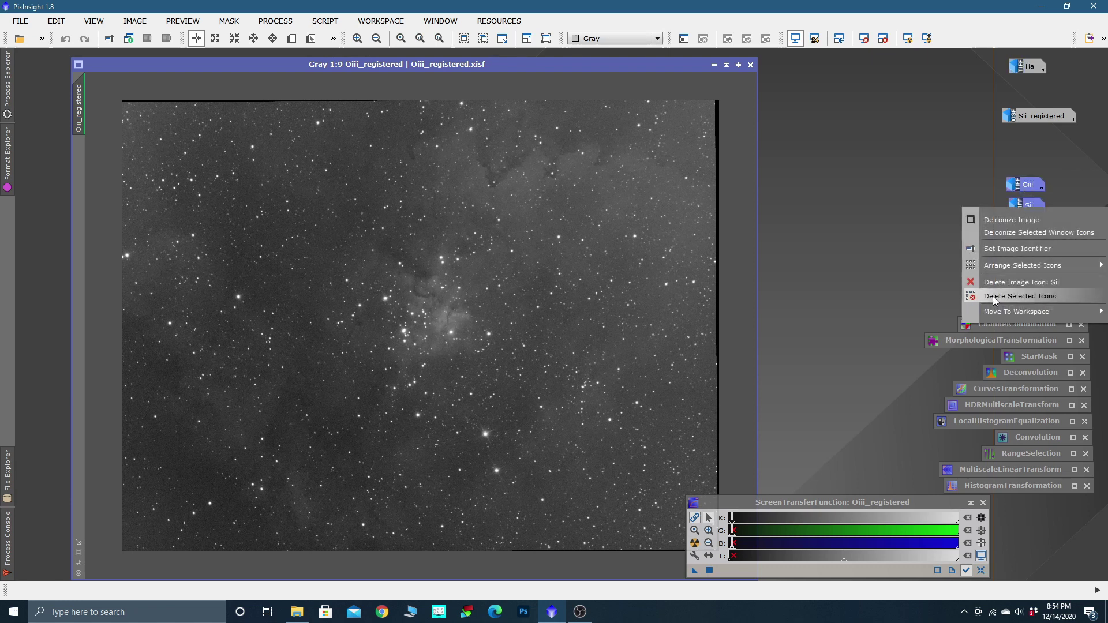
click(1033, 296)
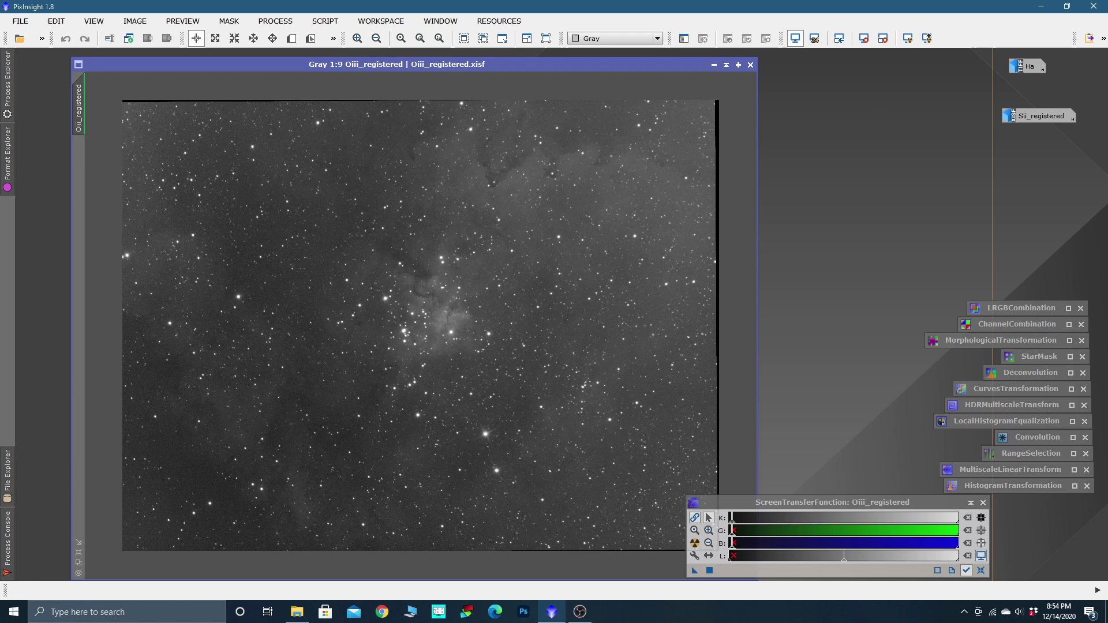
Open Ha fitted to its window, and iconize Oiii_registered above Sii_registered
click(82, 562)
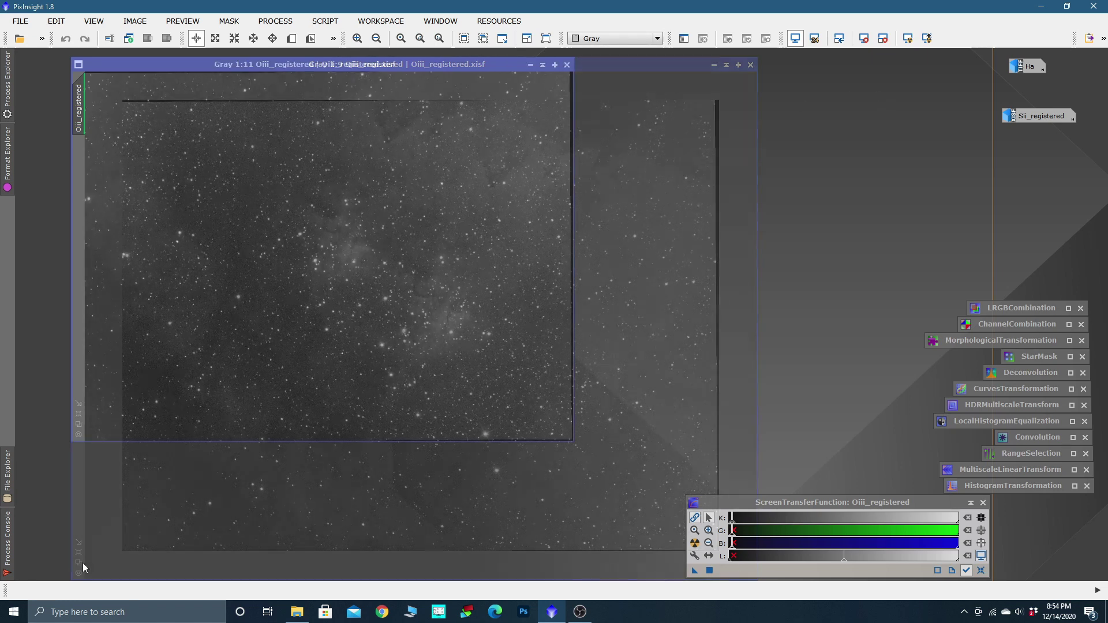
drag(287, 67, 409, 78)
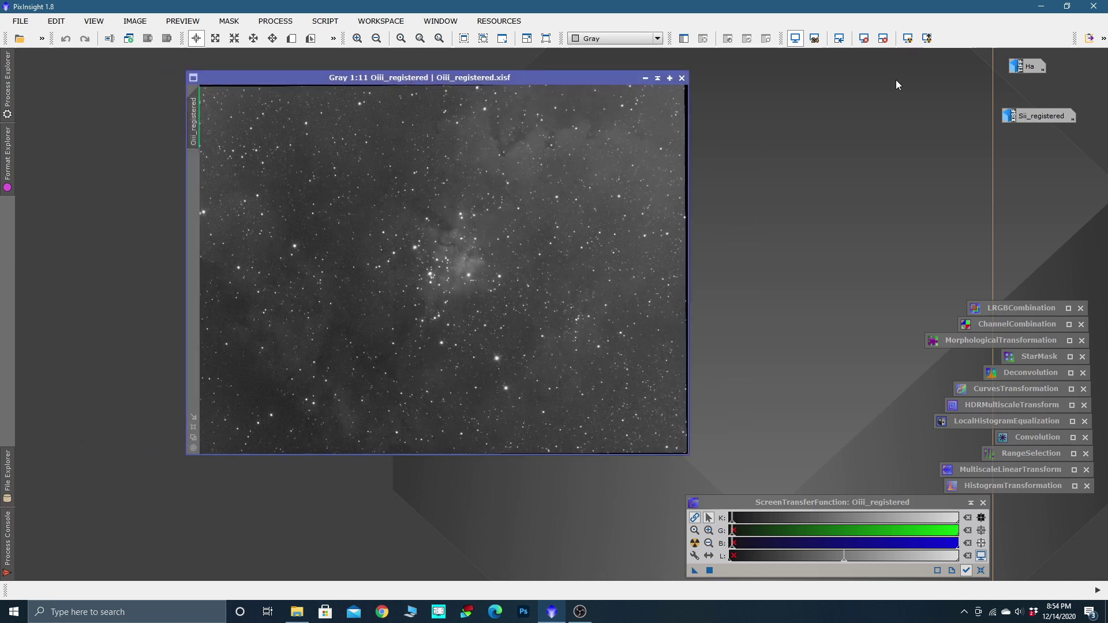
double_click(1027, 65)
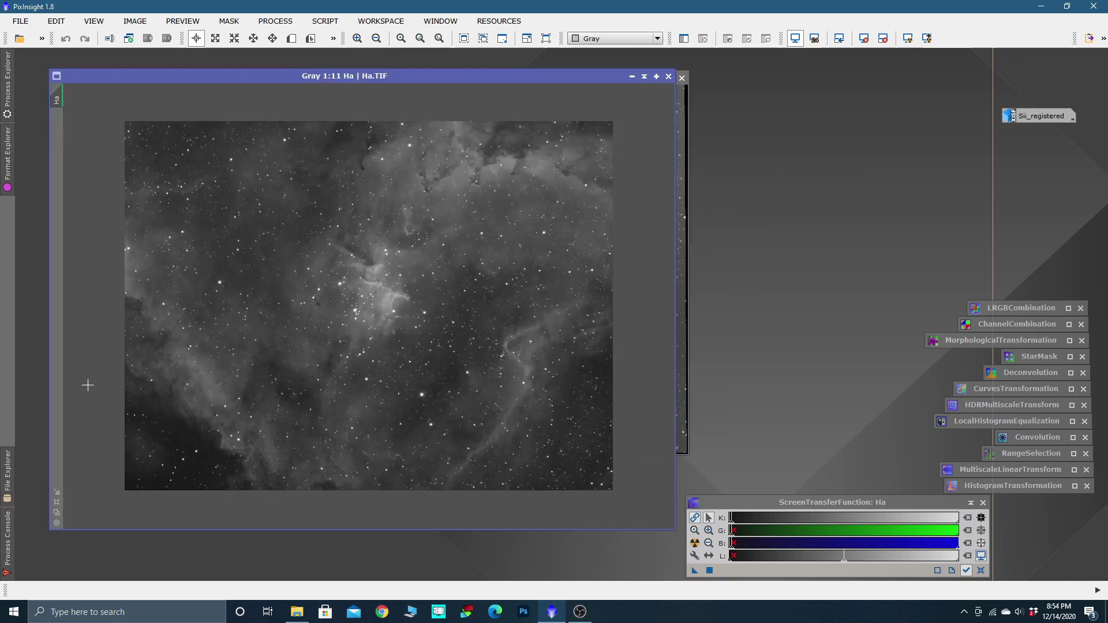
click(56, 511)
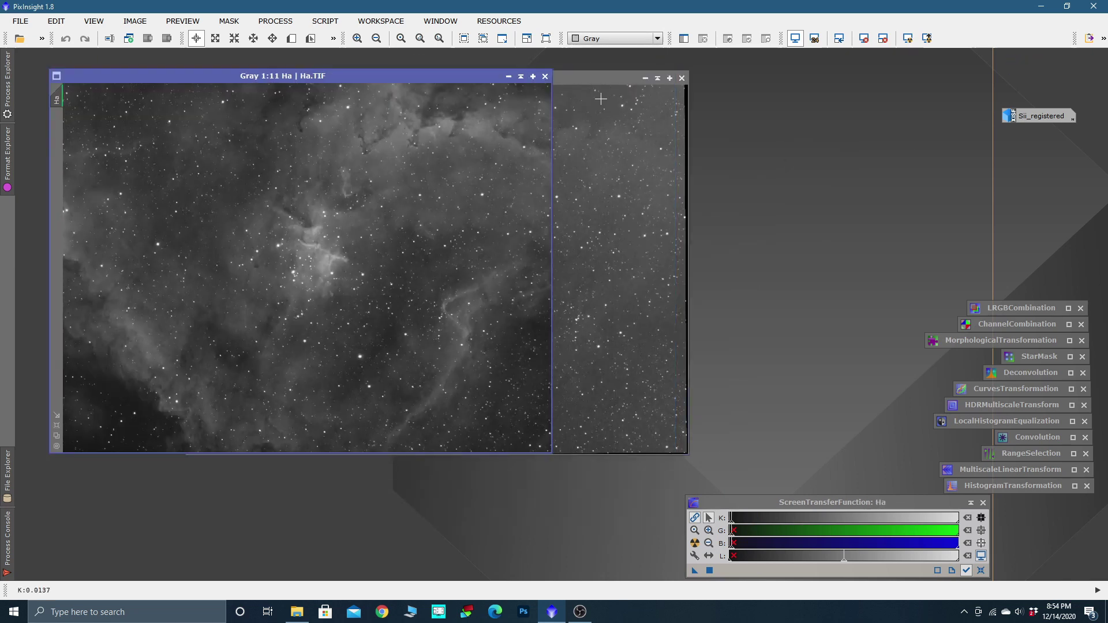
drag(607, 80, 582, 83)
click(619, 77)
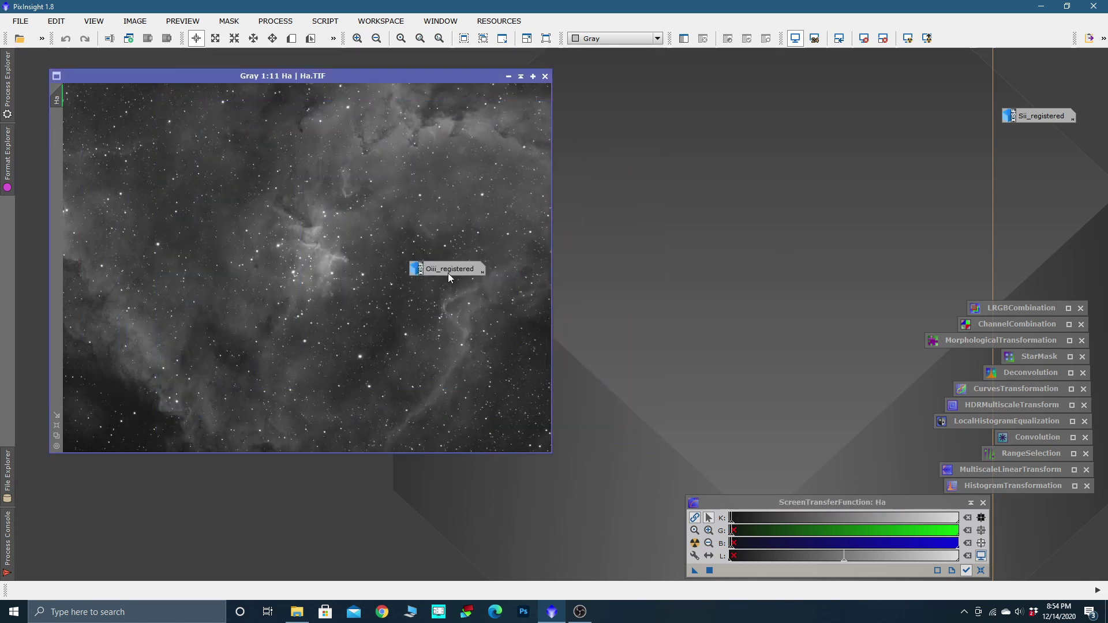
drag(448, 273, 1038, 78)
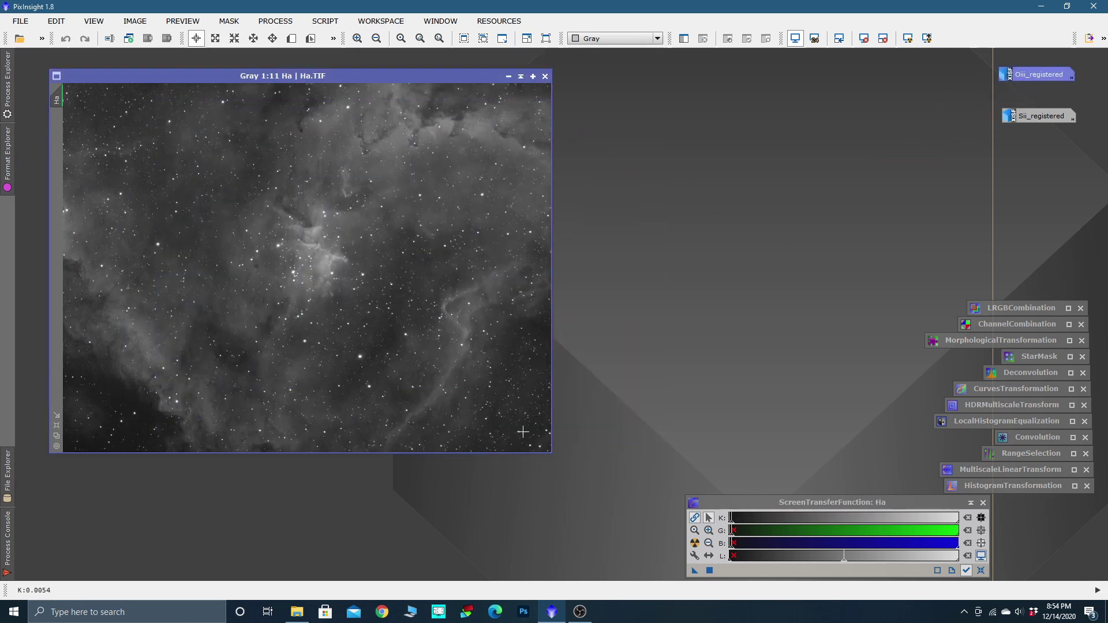
Enlarge the Ha window, then open Oiii_registered in a larger window to the left
drag(553, 452, 623, 508)
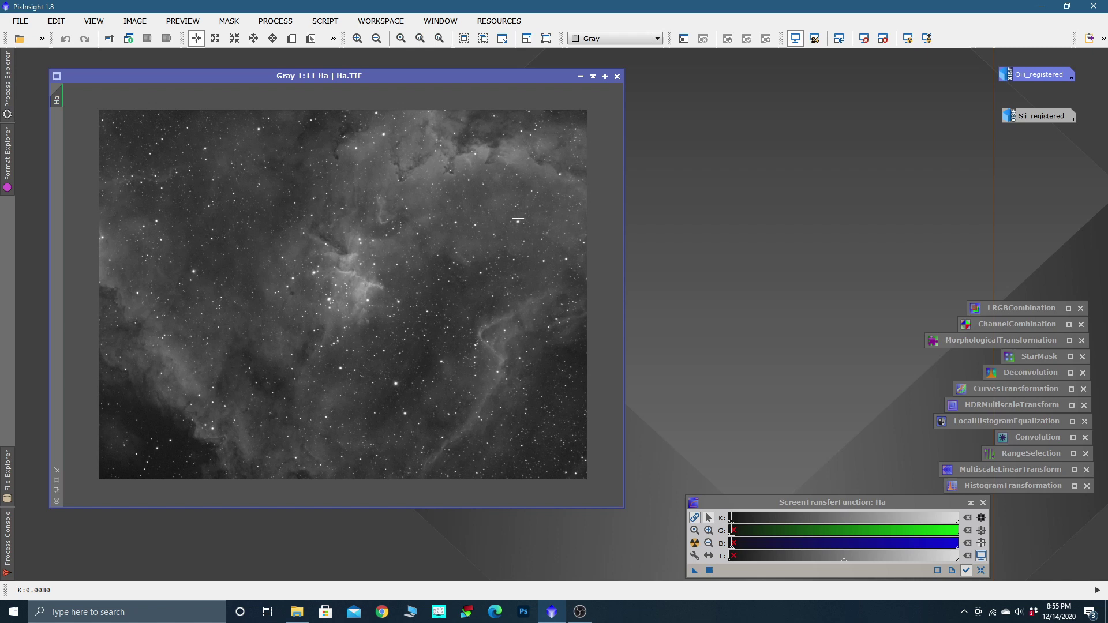
click(1035, 117)
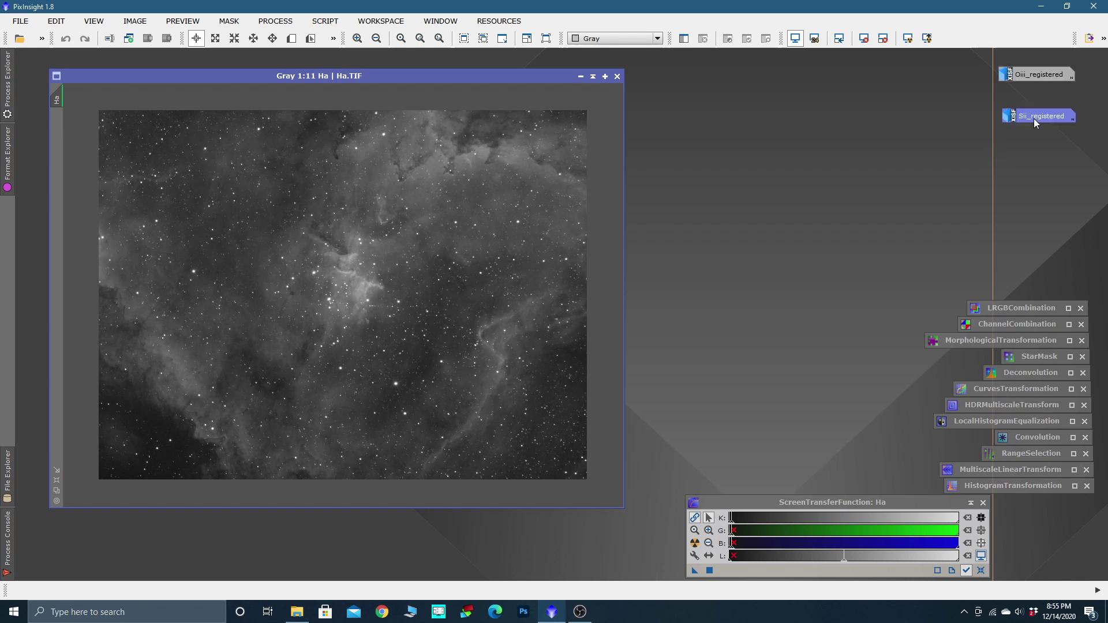
double_click(1036, 78)
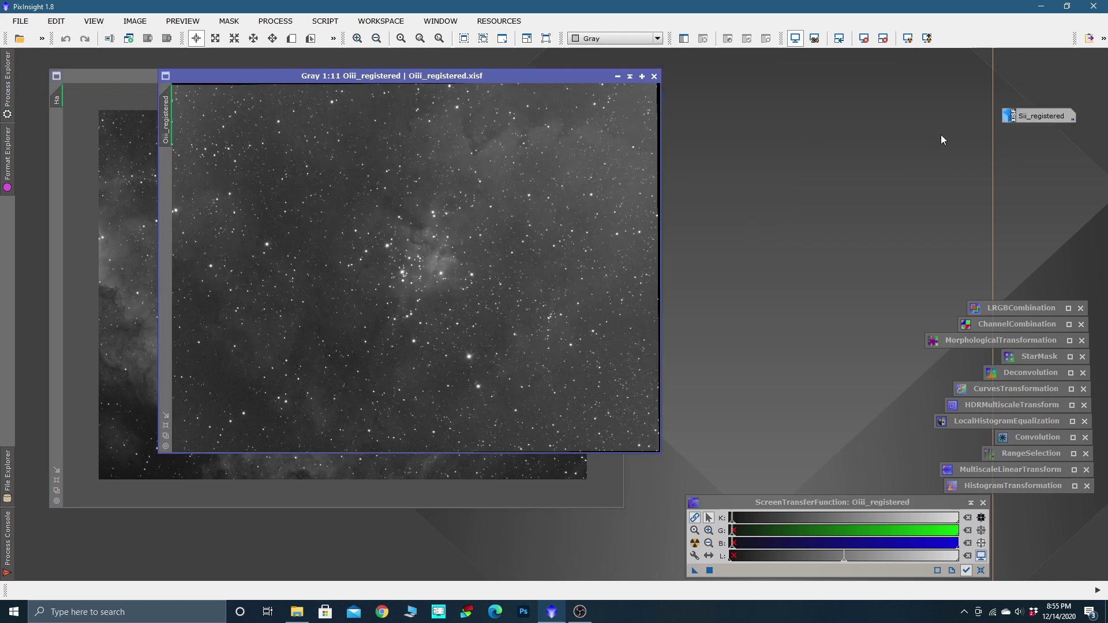
drag(385, 75, 328, 75)
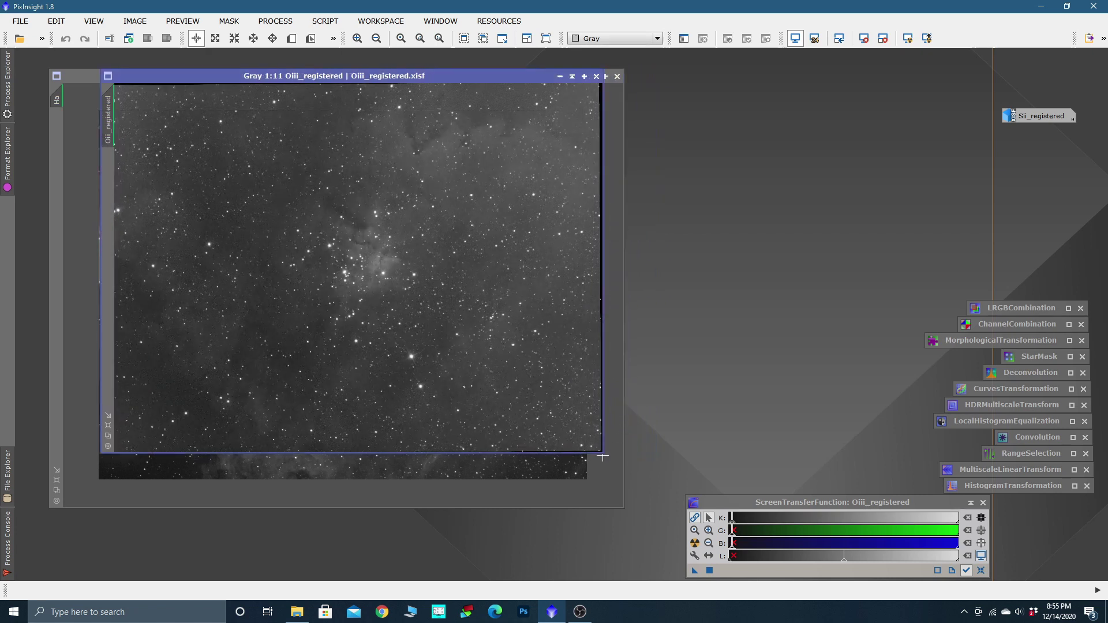
drag(602, 455, 647, 508)
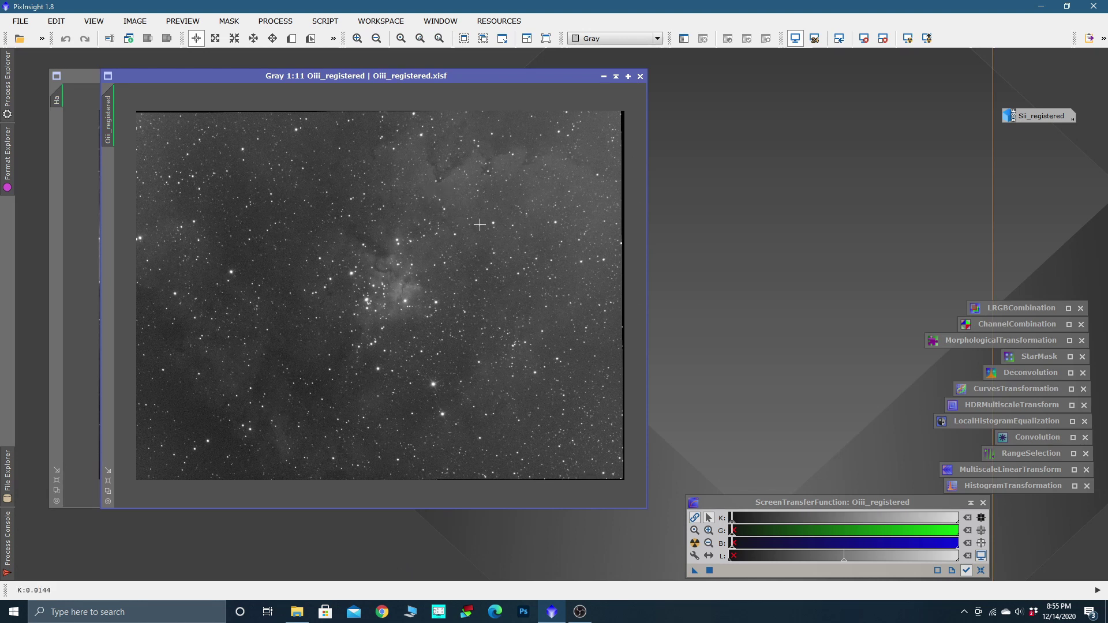
Open Sii_registered in an enlarged window and zoom out to 1:10 to show the whole image
double_click(1029, 115)
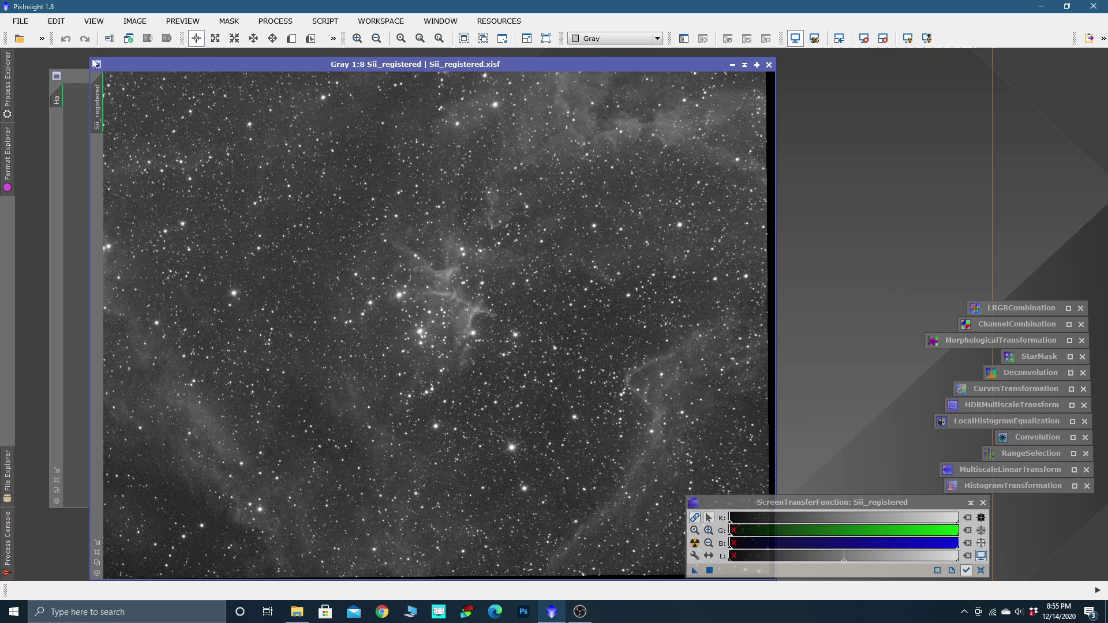
drag(88, 54, 68, 79)
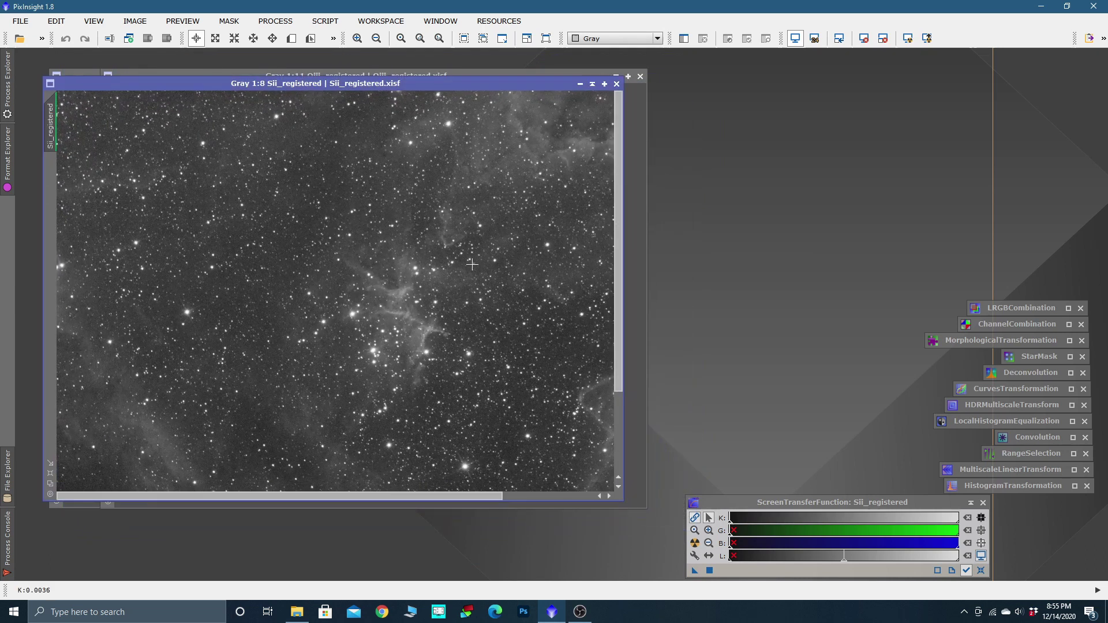
drag(624, 500, 668, 544)
scroll(419, 299, down, 2)
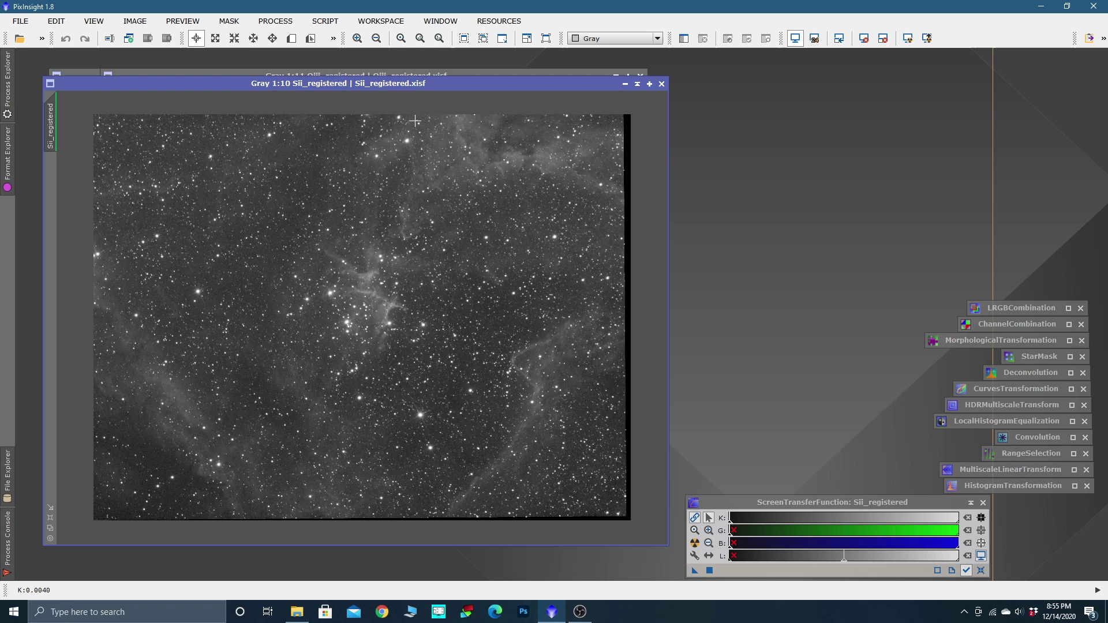
Open DynamicCrop and start a live crop on Sii_registered
click(279, 23)
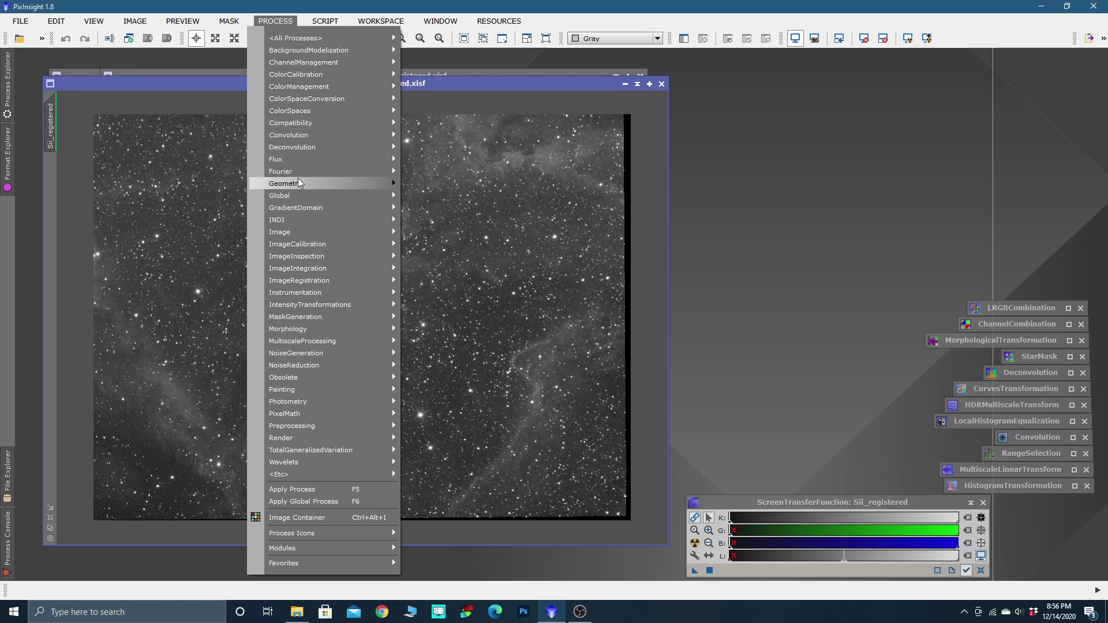
mouse_move(298, 182)
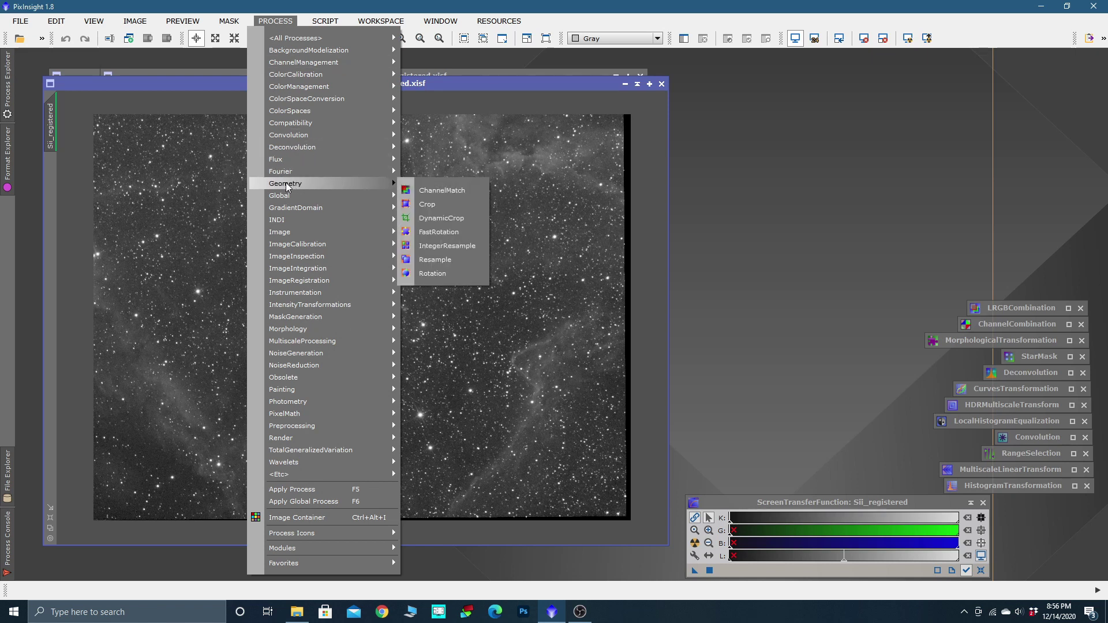
click(441, 218)
drag(854, 72, 841, 80)
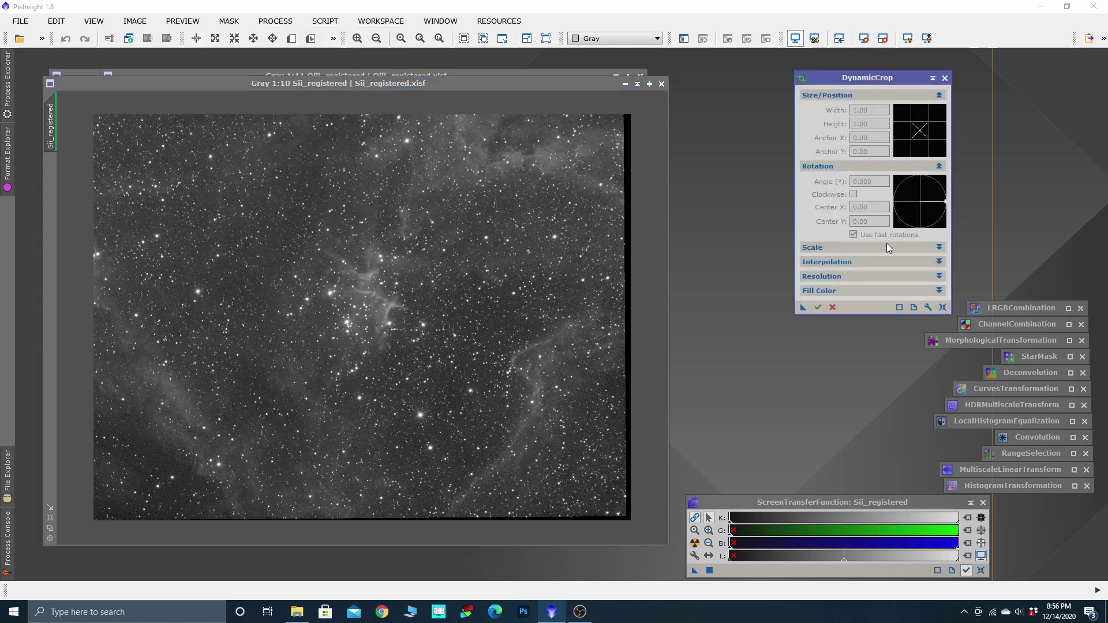
click(943, 307)
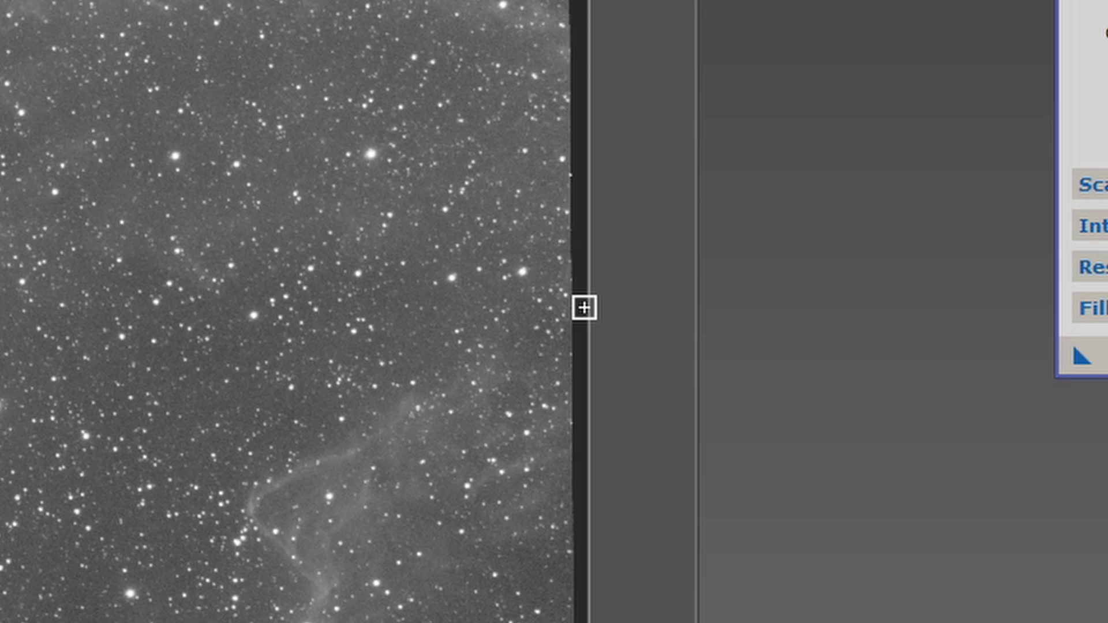
click(588, 307)
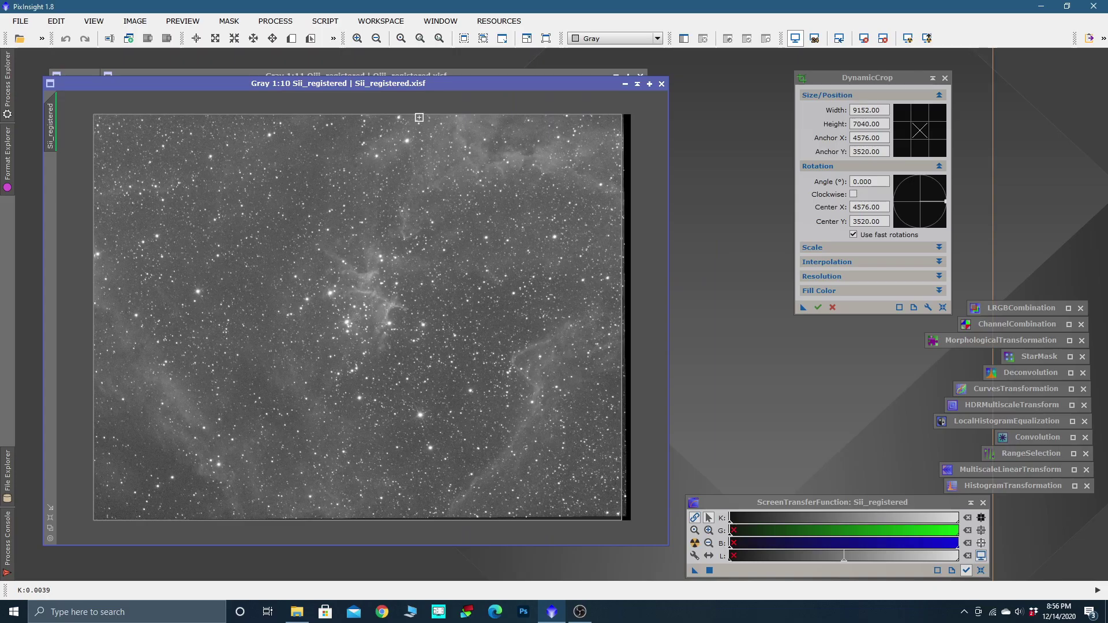
Trim top 100, left 140, bottom 150 and the right edge, then nudge the box to 8982 × 6790
drag(418, 117, 419, 123)
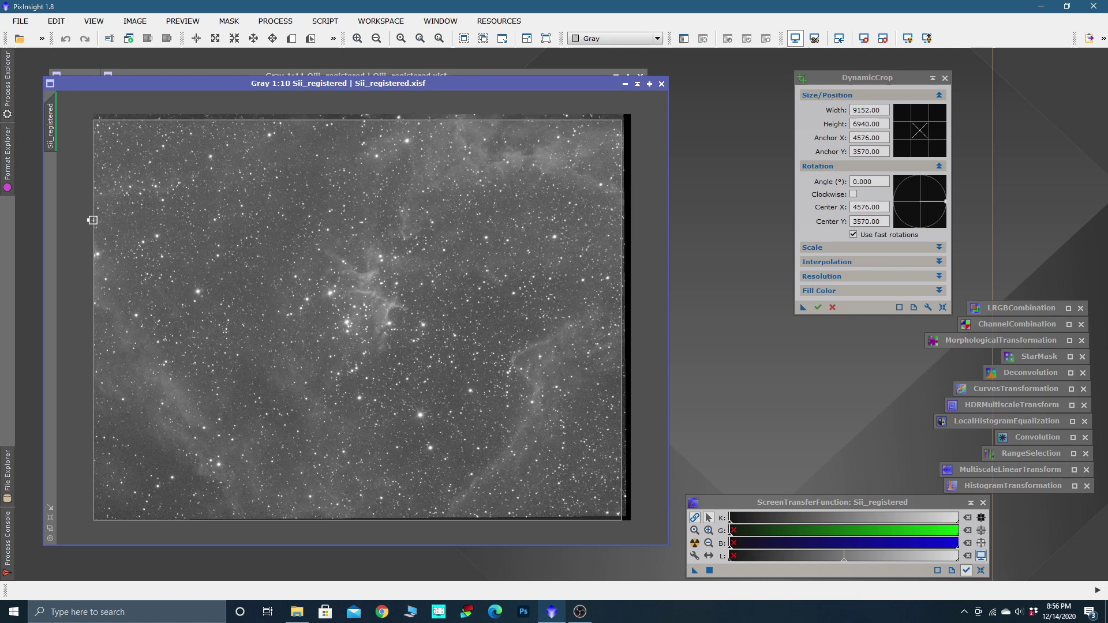
drag(93, 220, 102, 220)
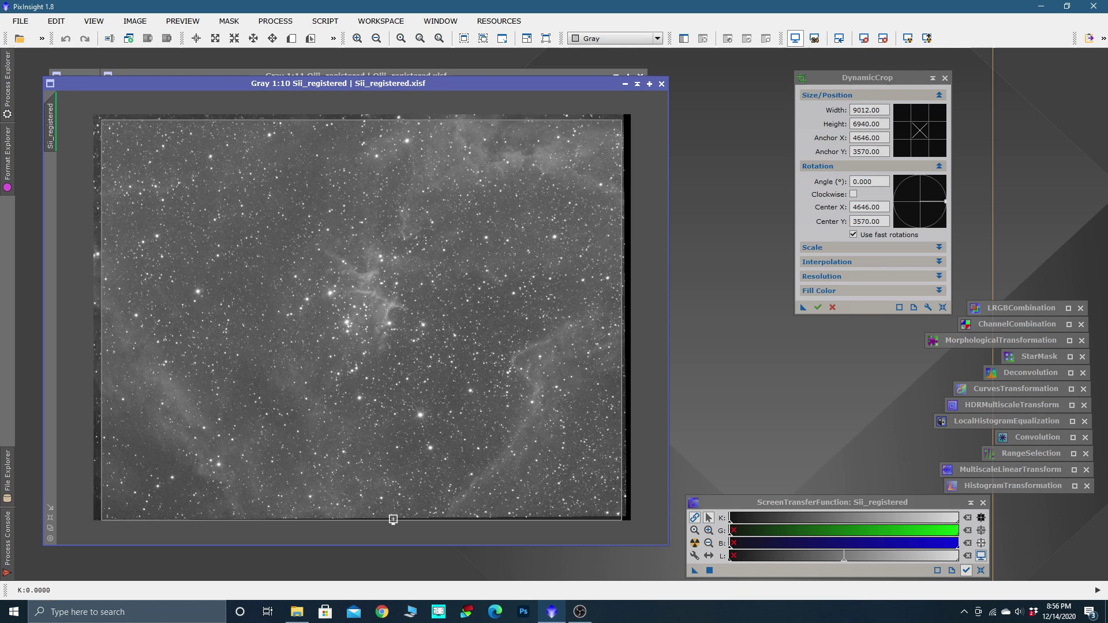
drag(393, 519, 393, 511)
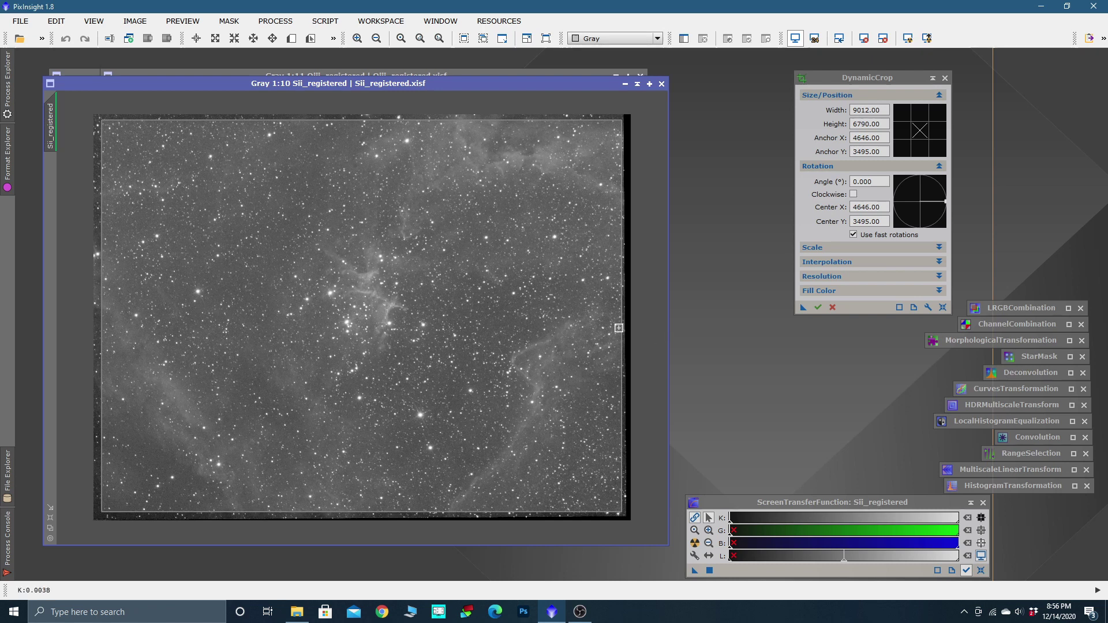
drag(620, 327, 619, 329)
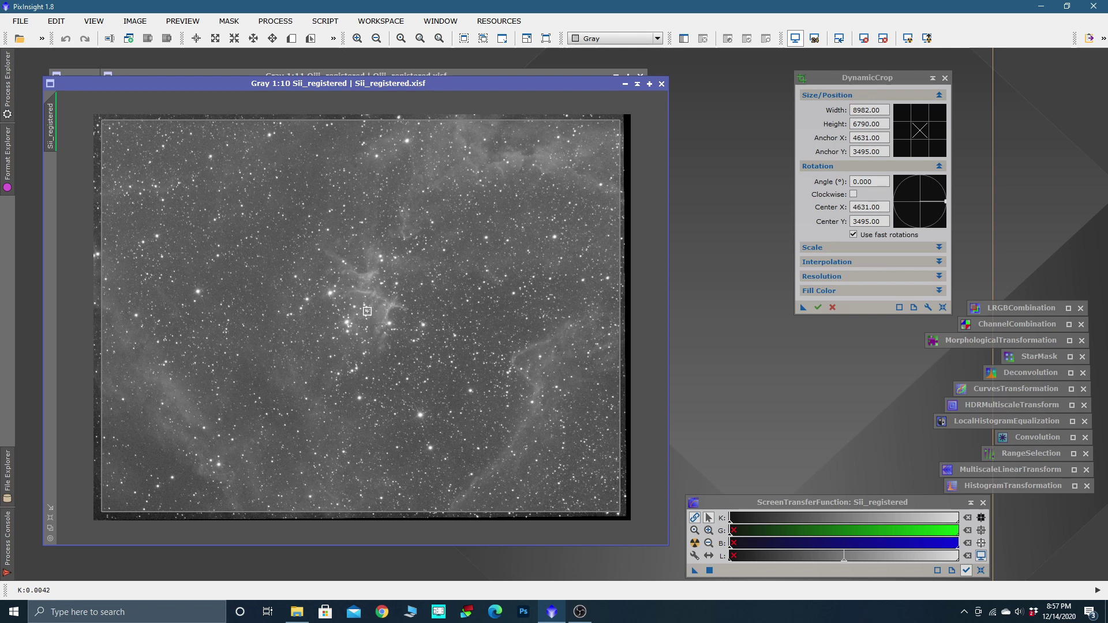
drag(367, 312, 366, 313)
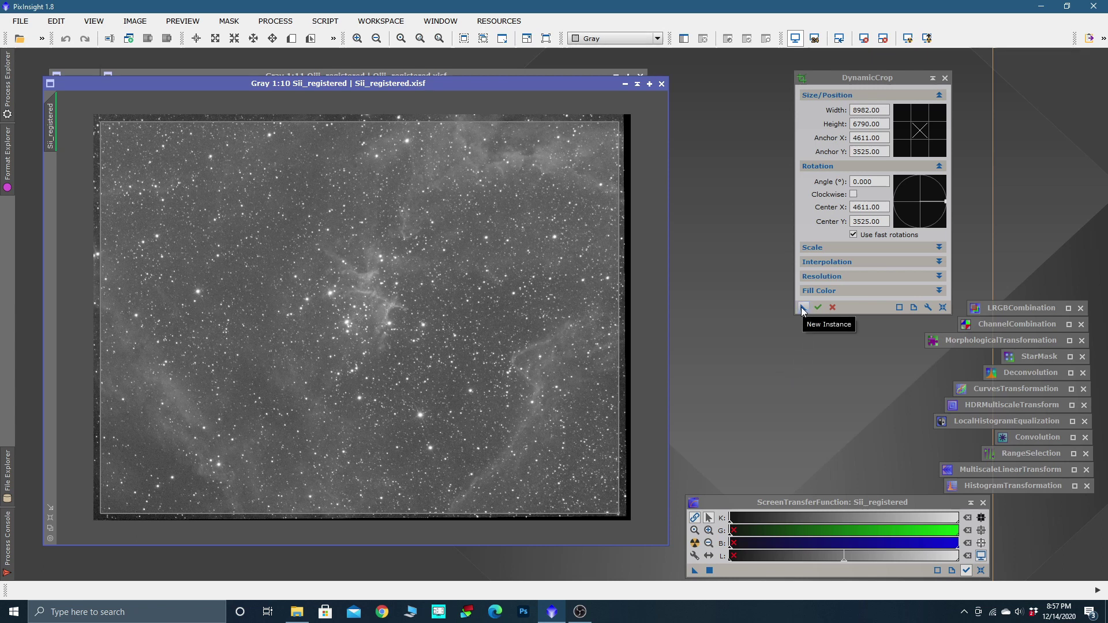
Save the crop as a Process01 icon at lower right, then close DynamicCrop, cancelling the session
drag(802, 309, 767, 330)
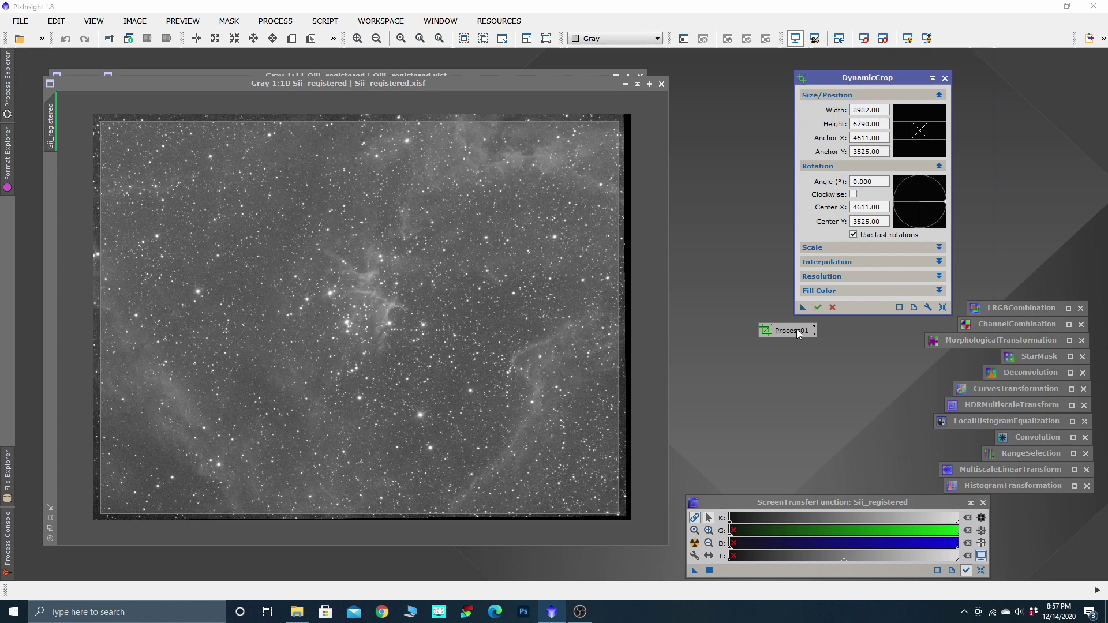
drag(787, 331, 1025, 571)
right_click(1021, 566)
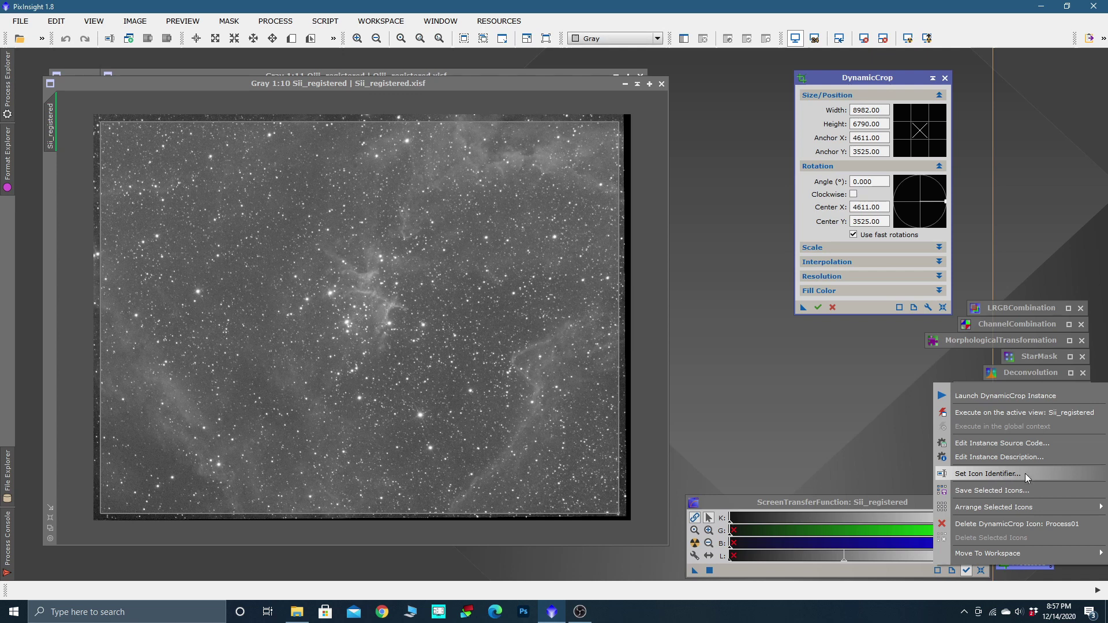
click(903, 469)
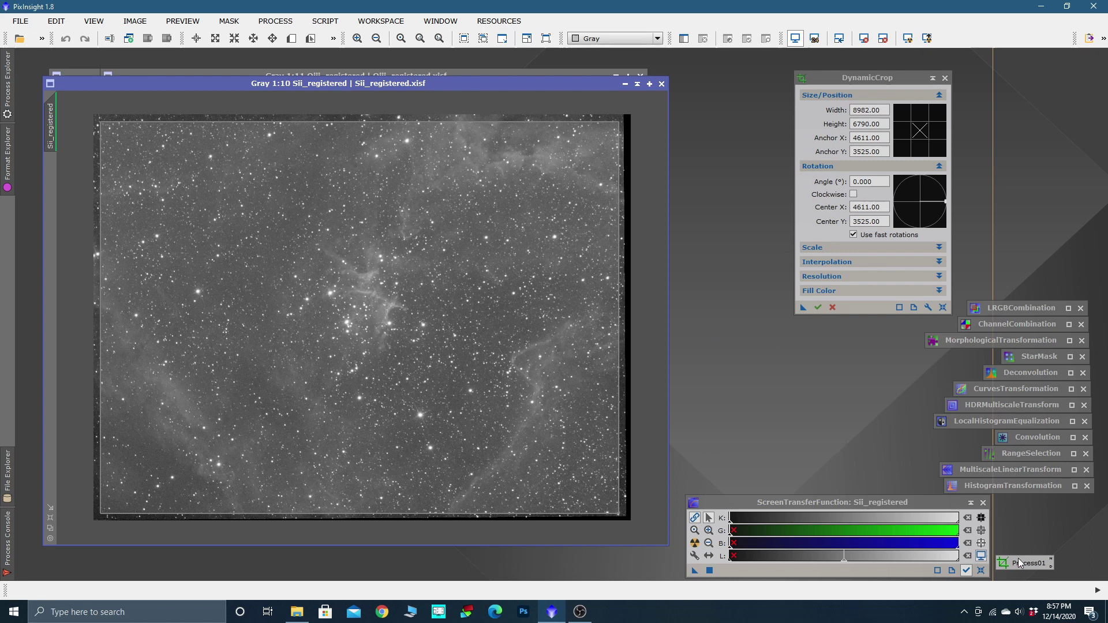
click(944, 77)
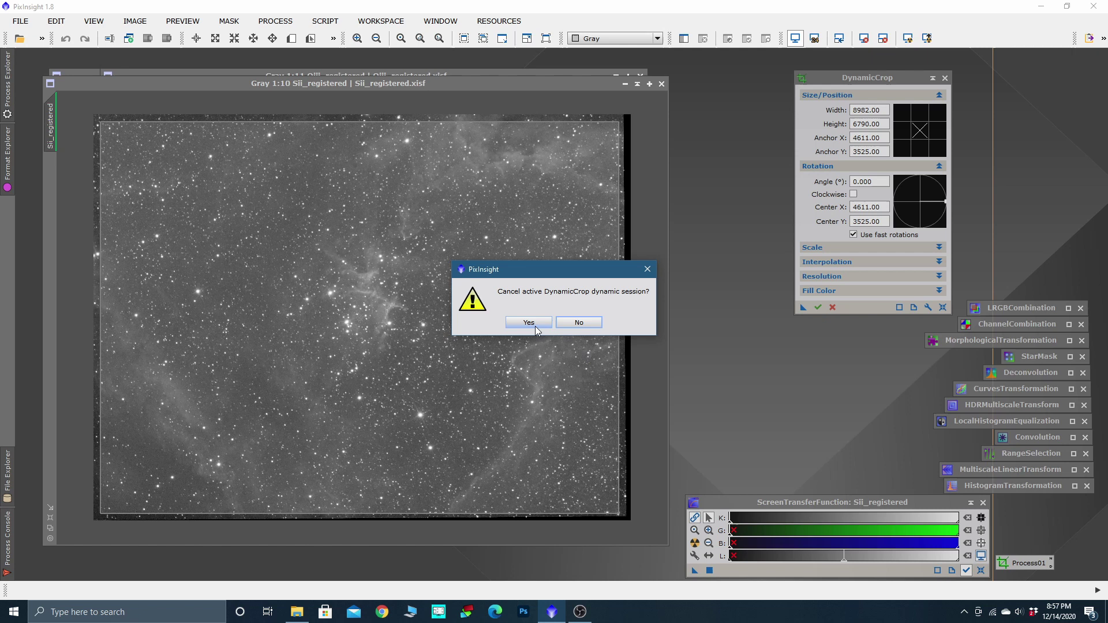
click(528, 322)
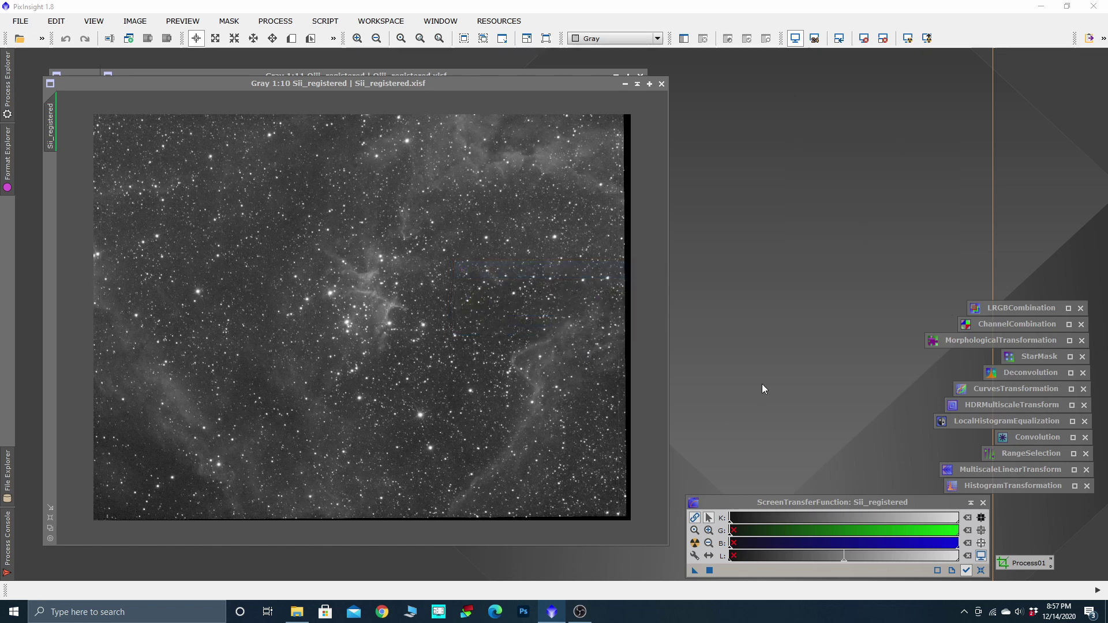
Drop Process01 onto Sii_registered, Oiii_registered and Ha, iconizing each registered image after cropping
drag(1027, 563, 577, 355)
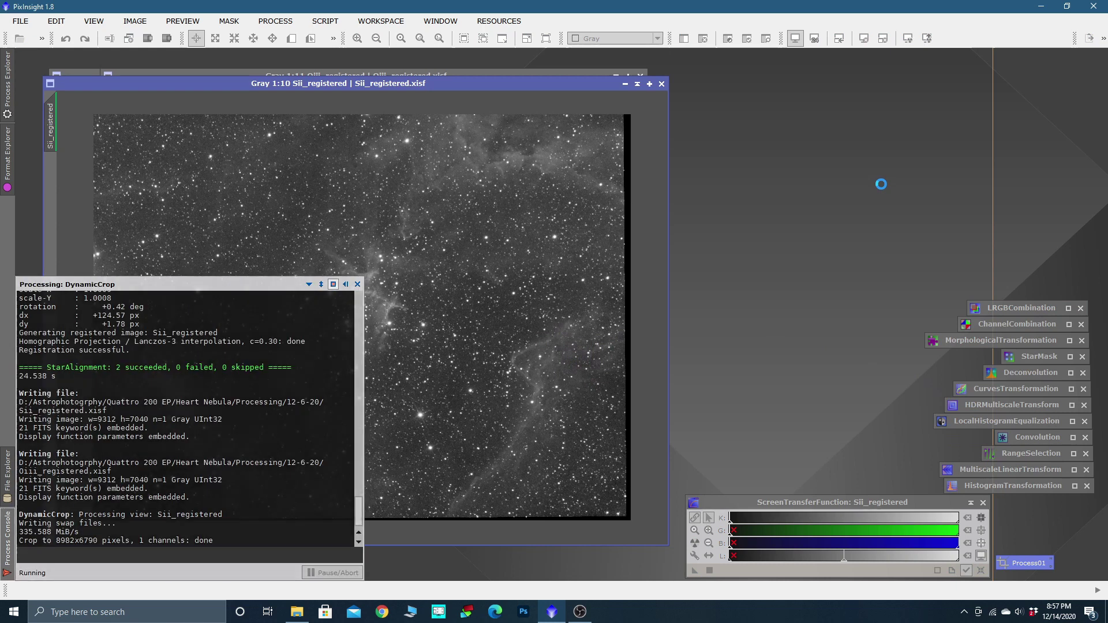
click(625, 84)
drag(1026, 123, 1025, 220)
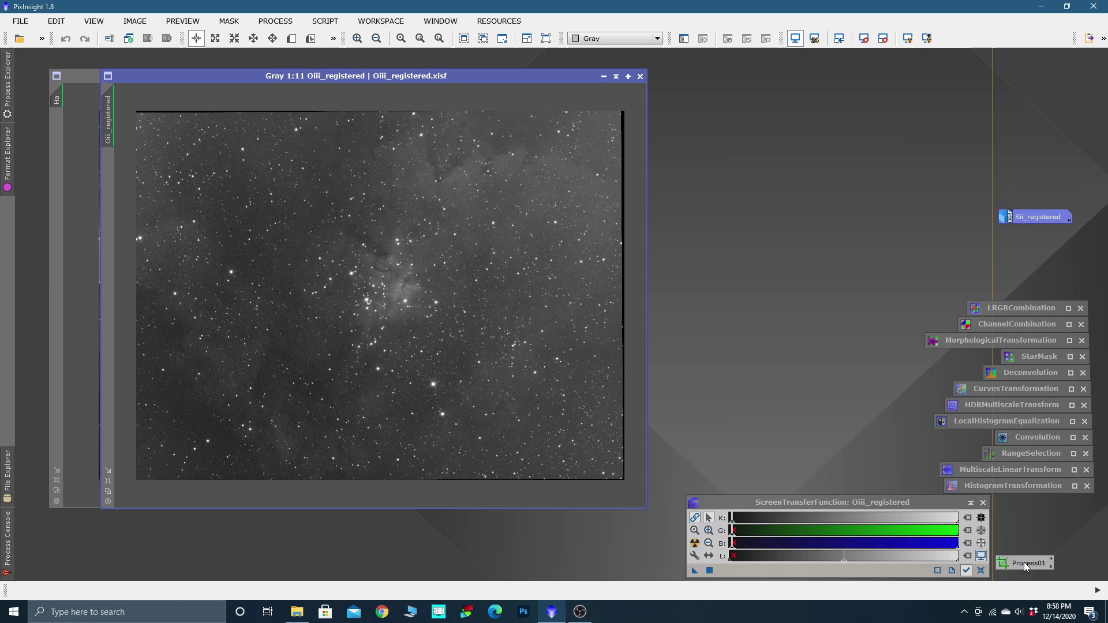
drag(1024, 565, 573, 388)
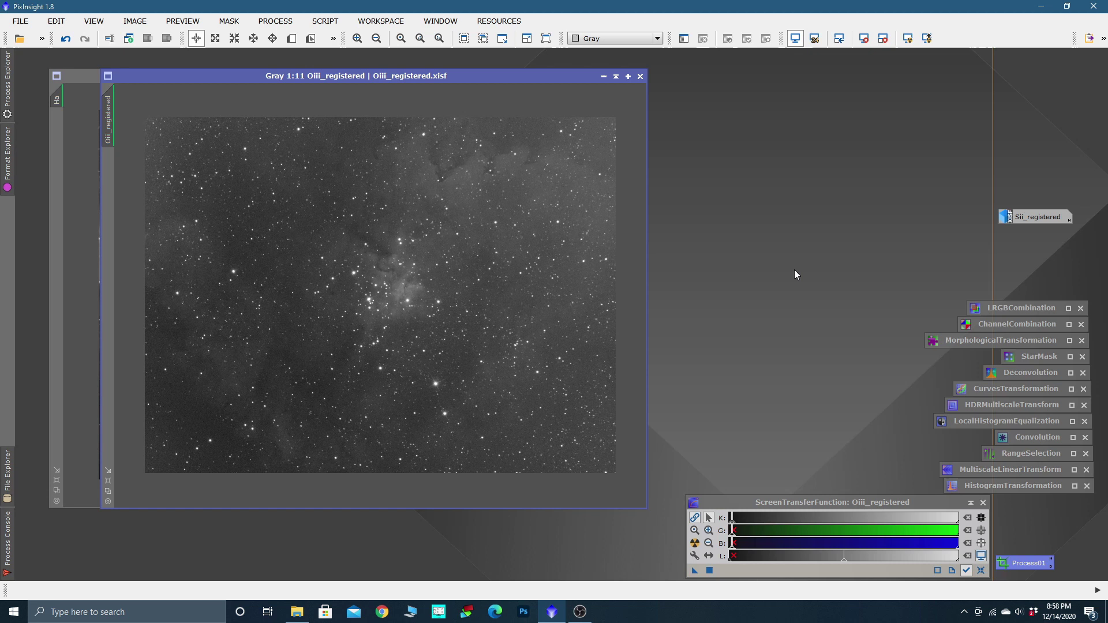
click(603, 76)
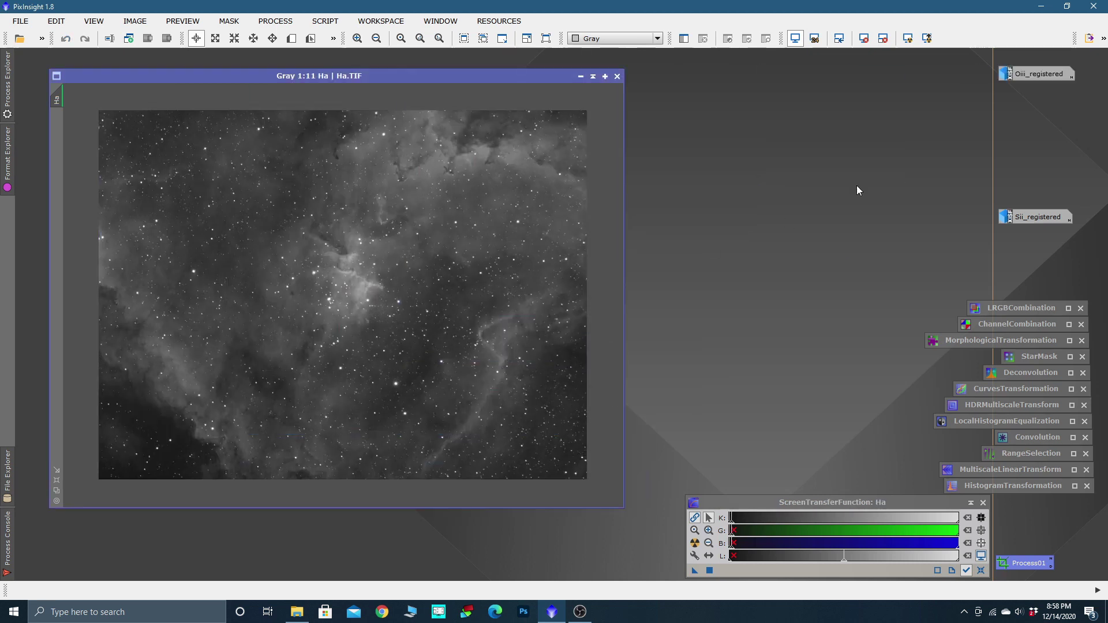
drag(1033, 74, 1027, 192)
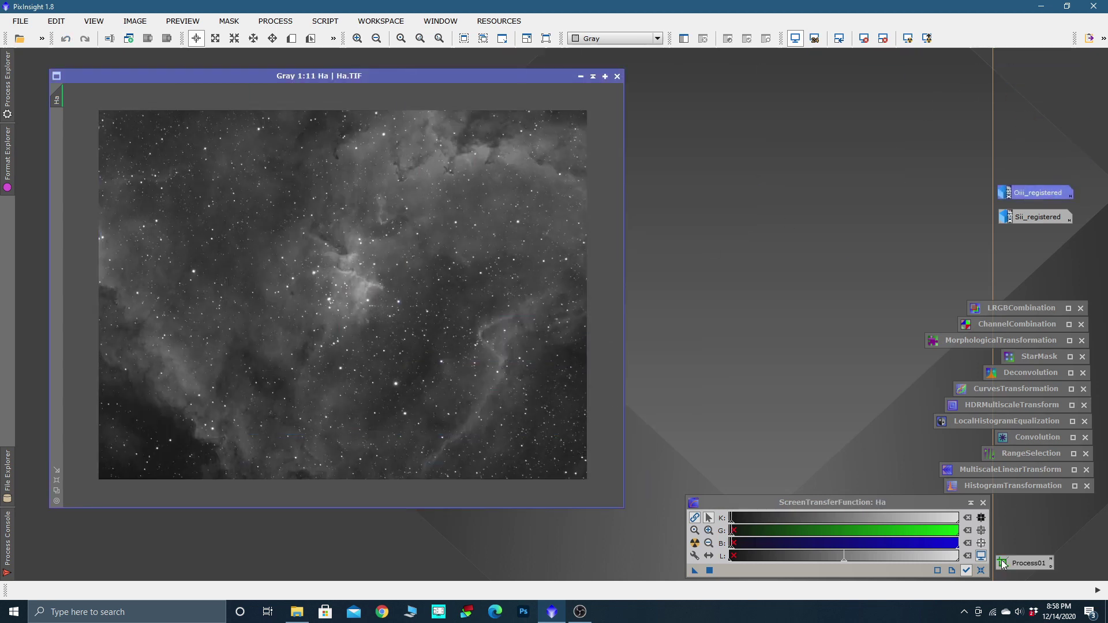
drag(1002, 565, 462, 352)
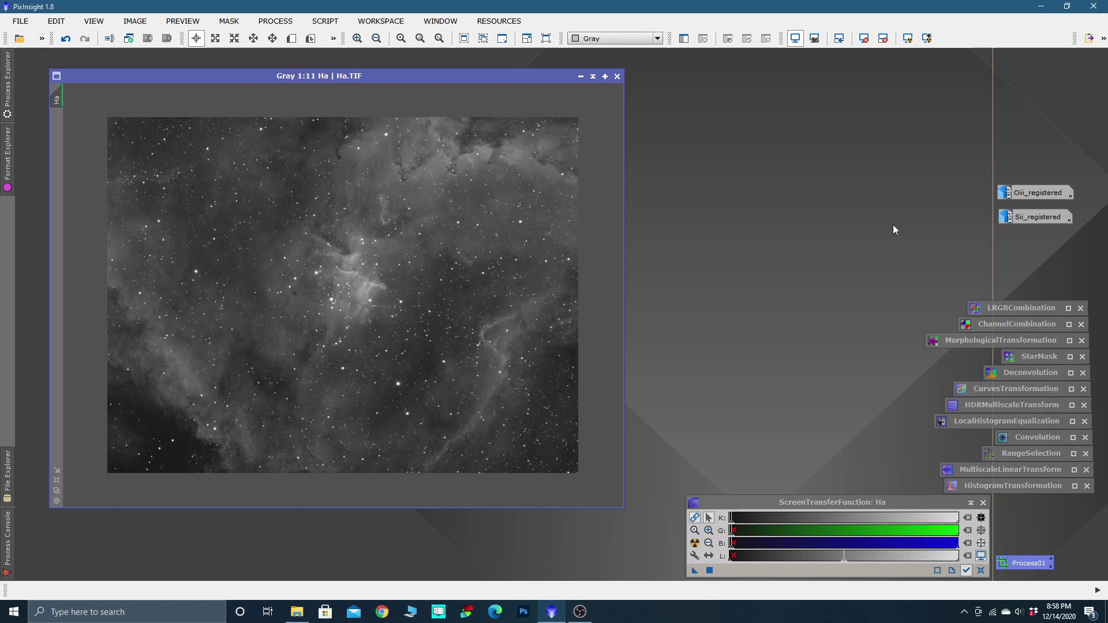
Reopen Oiii_registered and arrange it beside the fitted Ha window to compare the crops
double_click(1022, 193)
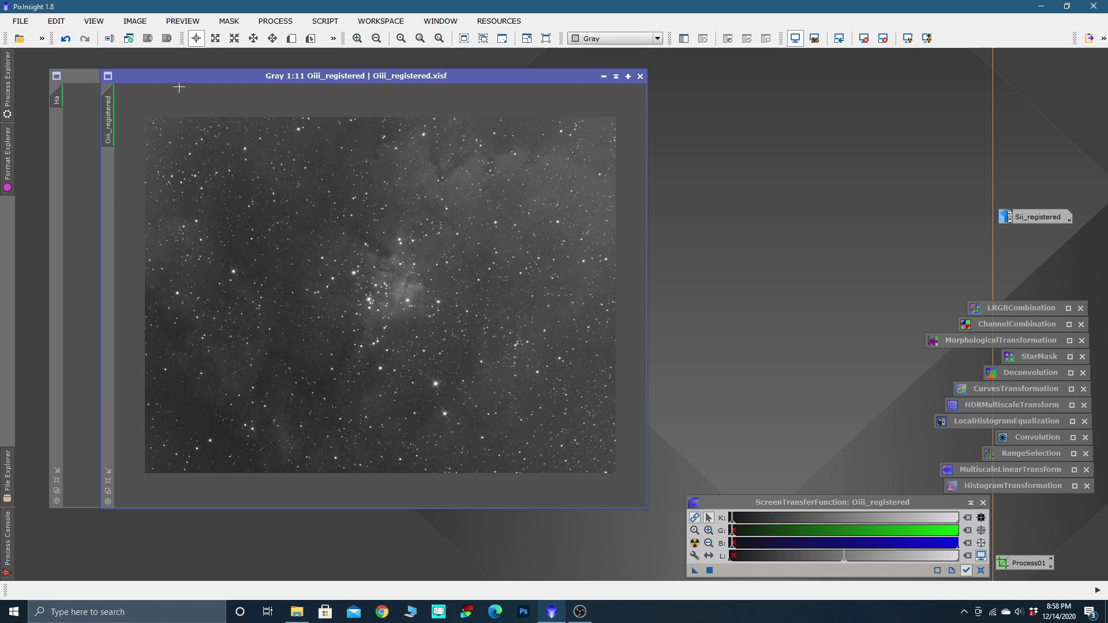
drag(187, 73, 270, 75)
click(57, 490)
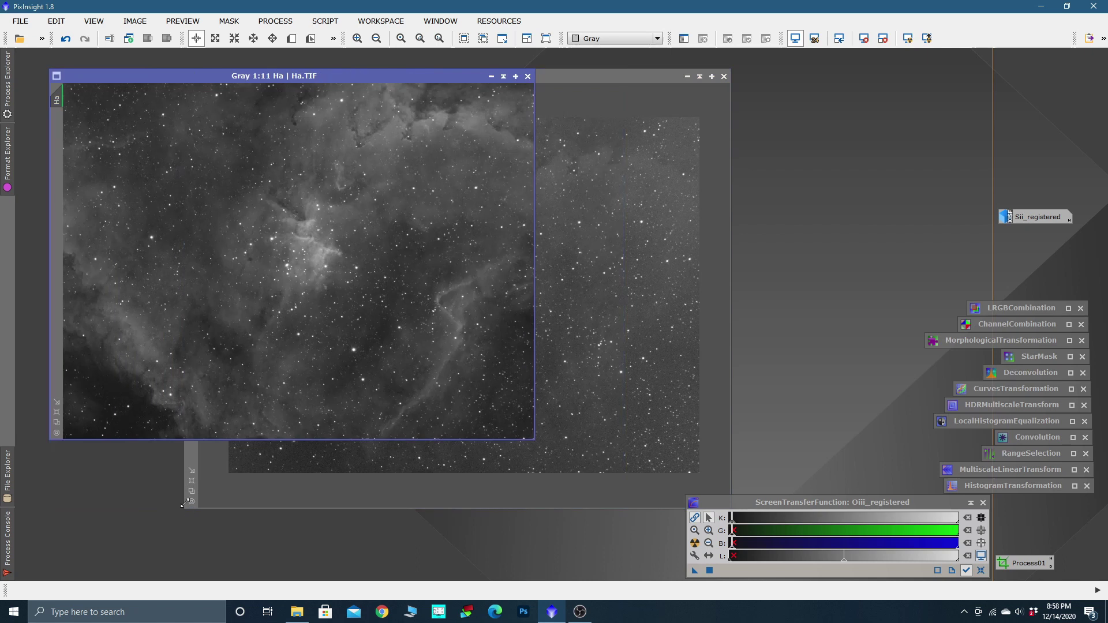
click(192, 491)
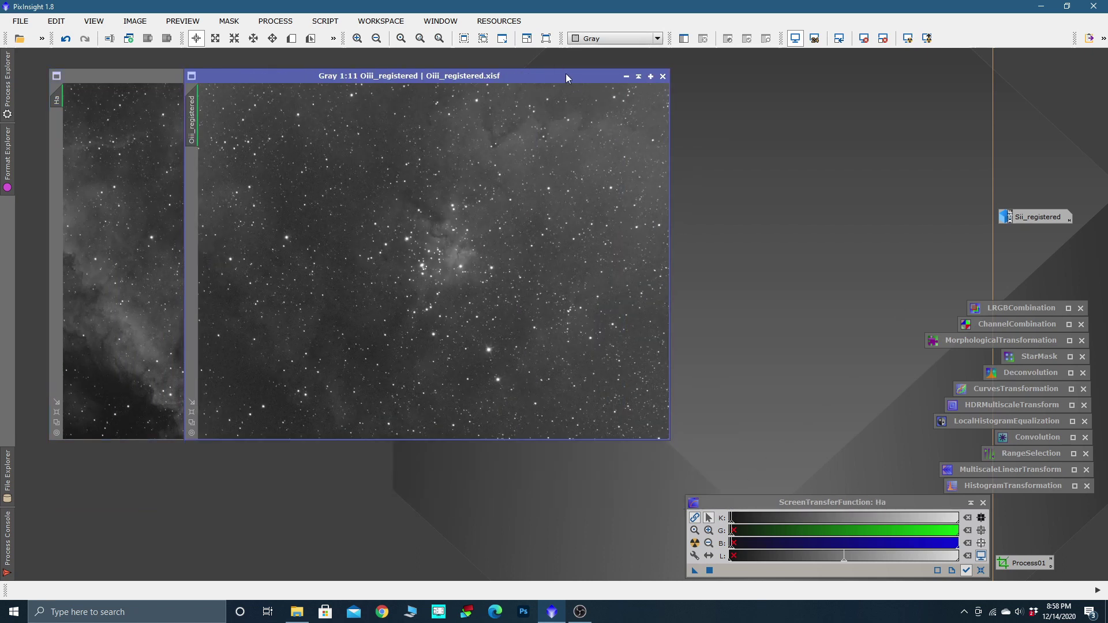
drag(565, 74, 449, 80)
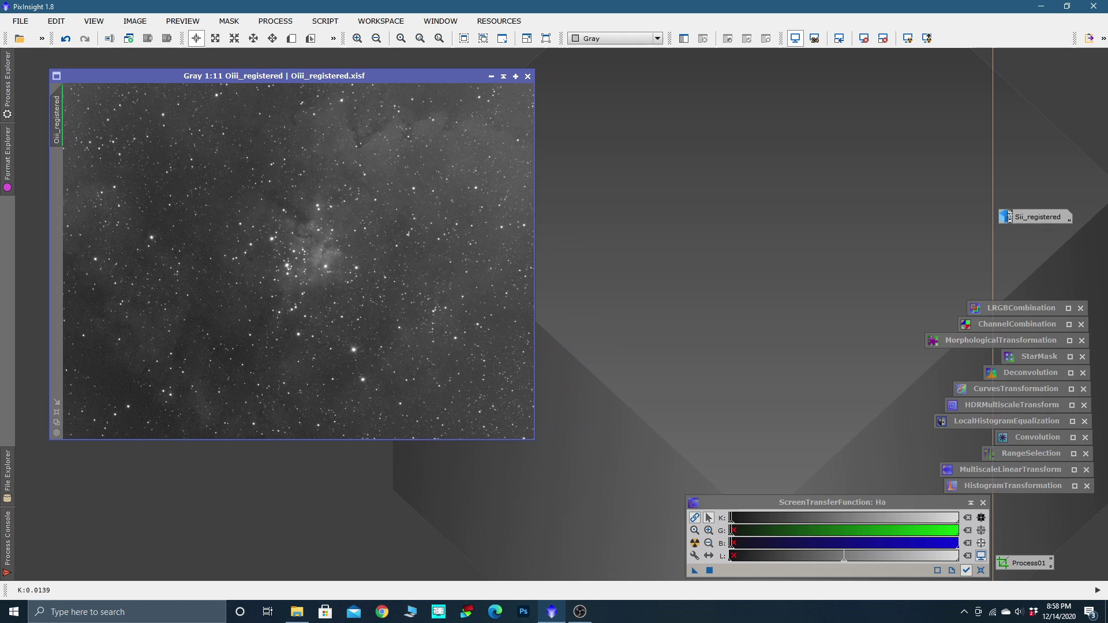
drag(417, 78, 486, 102)
scroll(429, 225, down, 1)
scroll(429, 225, down, 1)
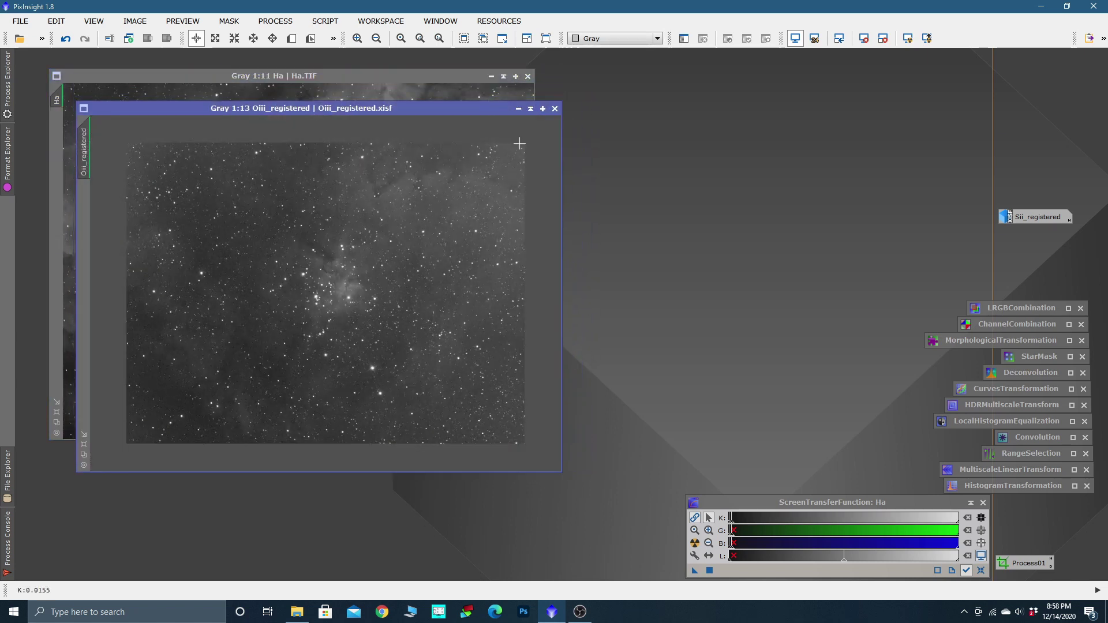
Iconize Oiii_registered and Ha, then reopen only the Ha image
click(516, 105)
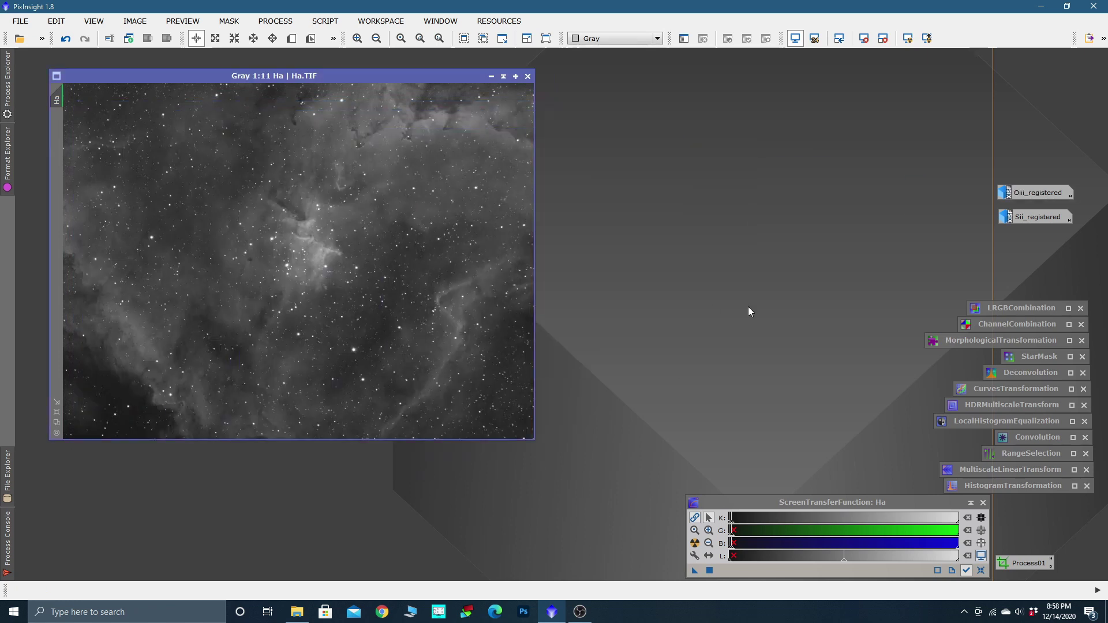
click(491, 78)
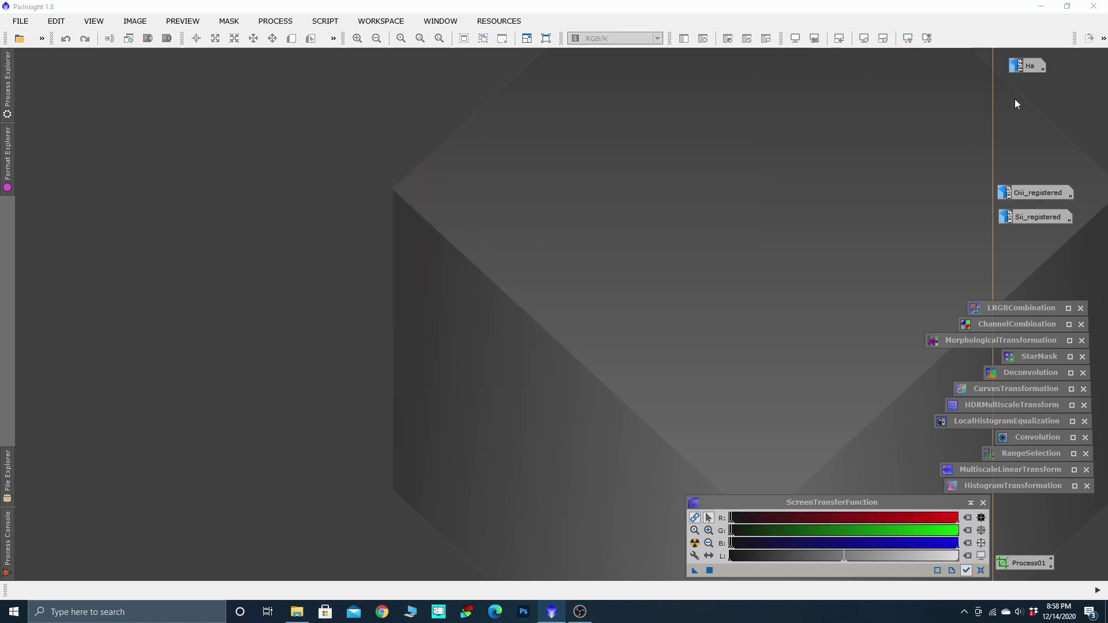
drag(1023, 65, 1011, 84)
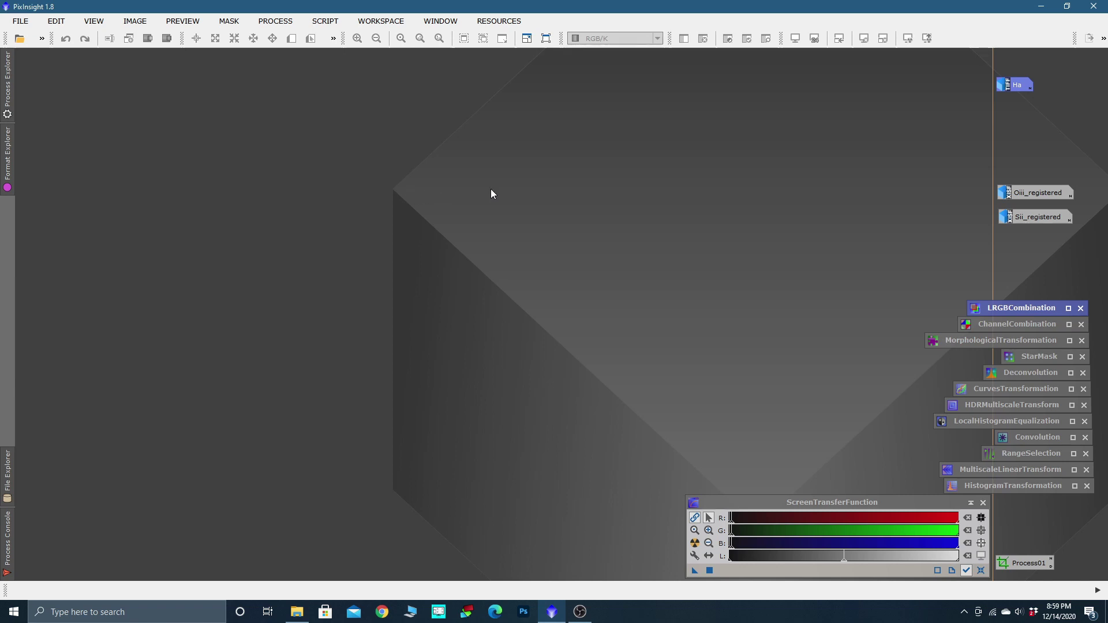
double_click(1024, 86)
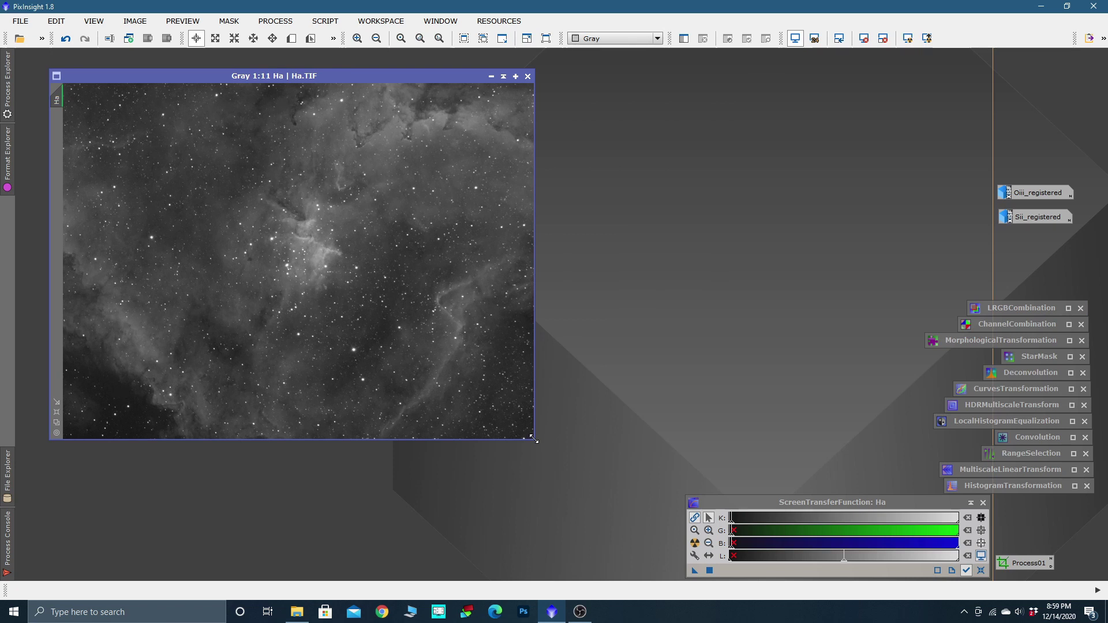
Enlarge the Ha window and turn off the screen stretch to show the linear data
drag(532, 439, 605, 510)
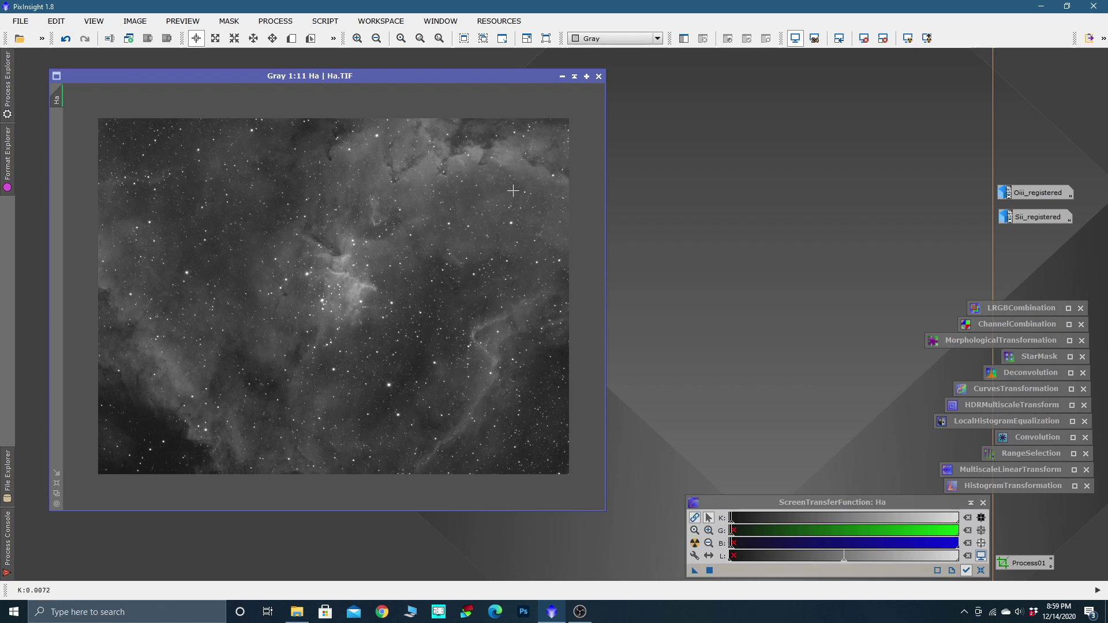
key(ctrl+F11)
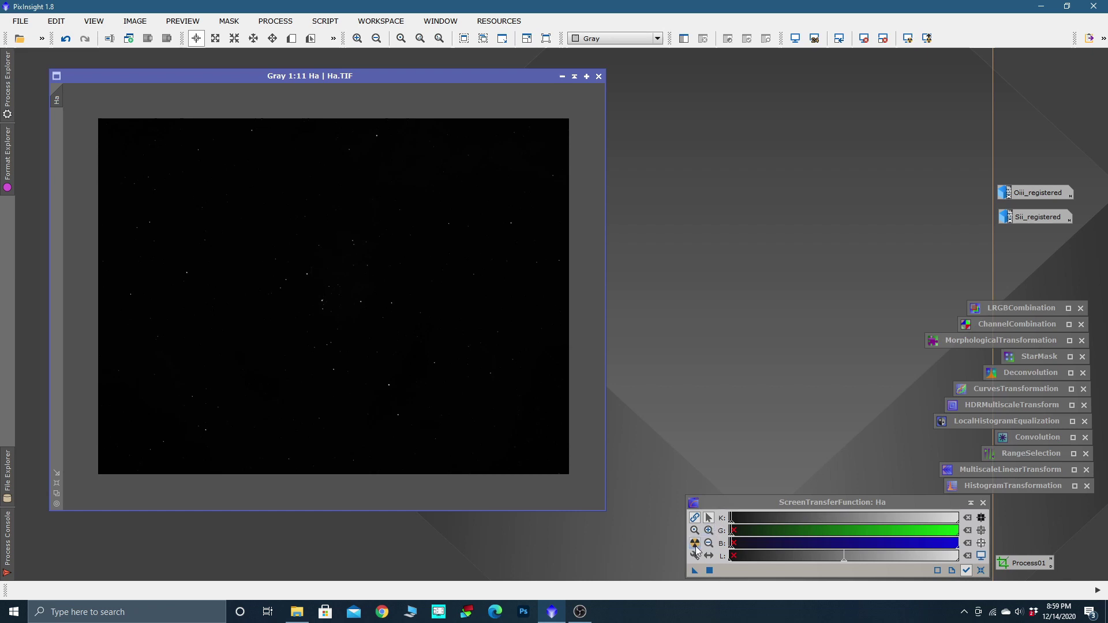
Re-enable the screen stretch, reset it, and apply Auto Stretch to the Ha image
key(ctrl+a)
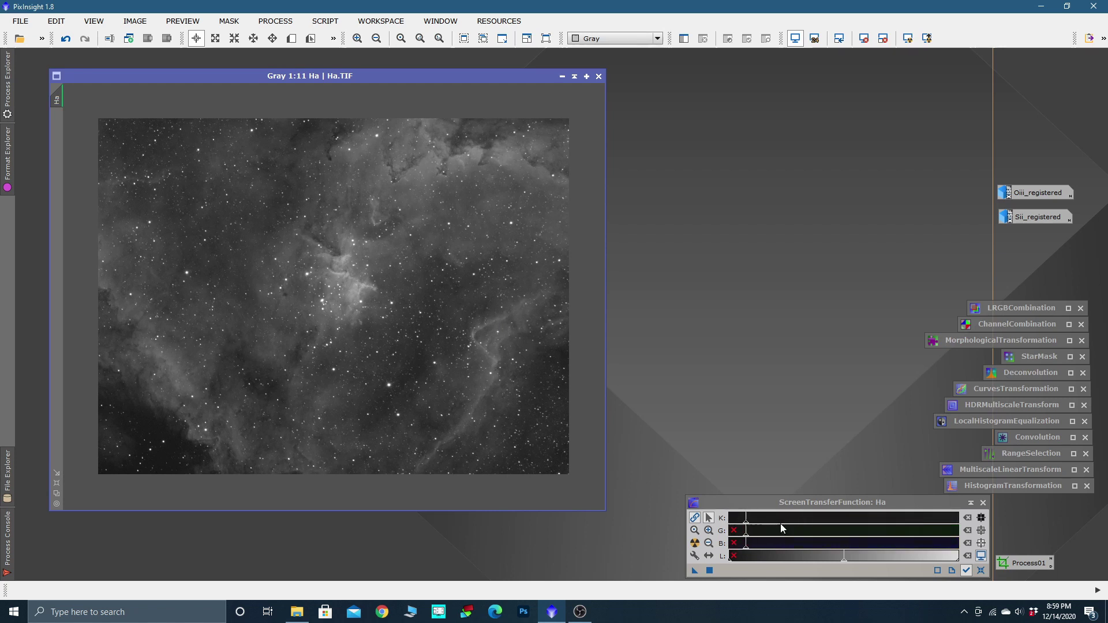
drag(740, 526, 738, 527)
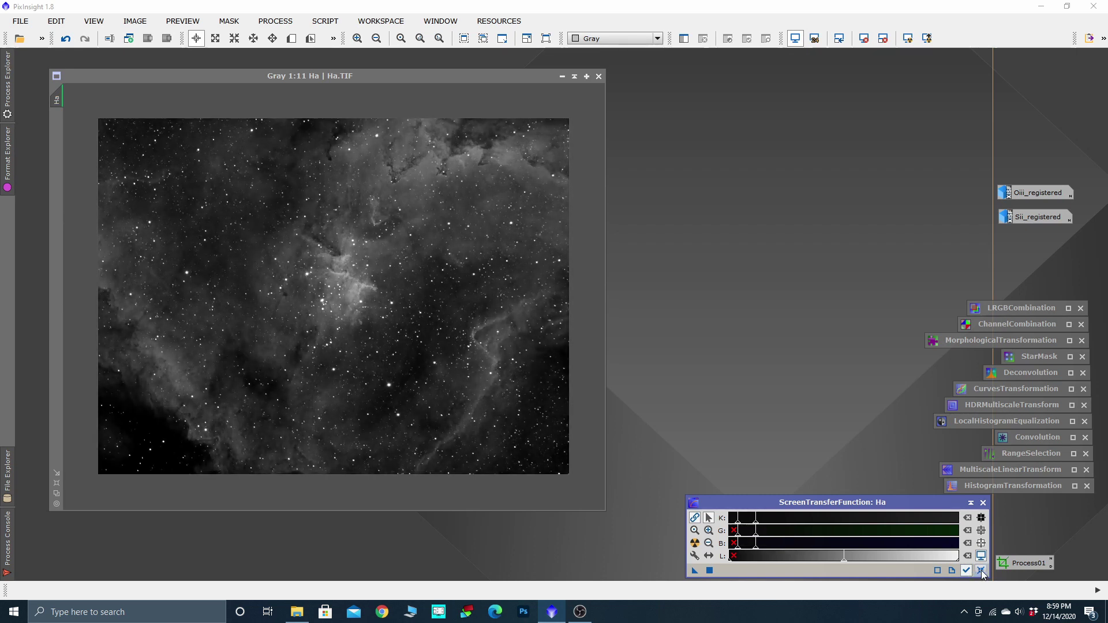
click(981, 570)
click(695, 543)
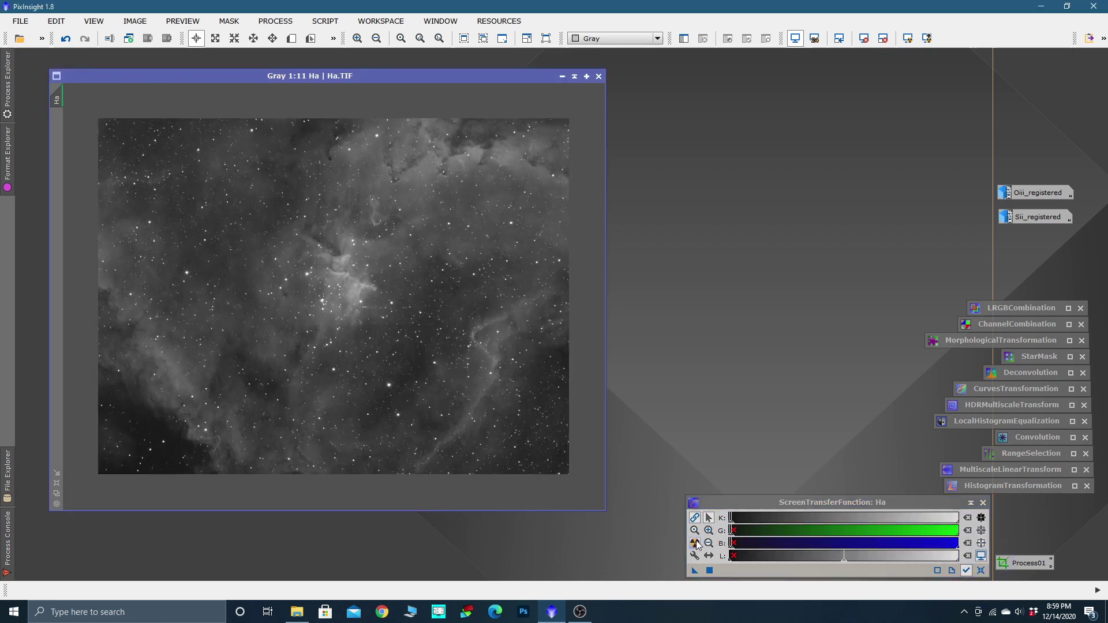